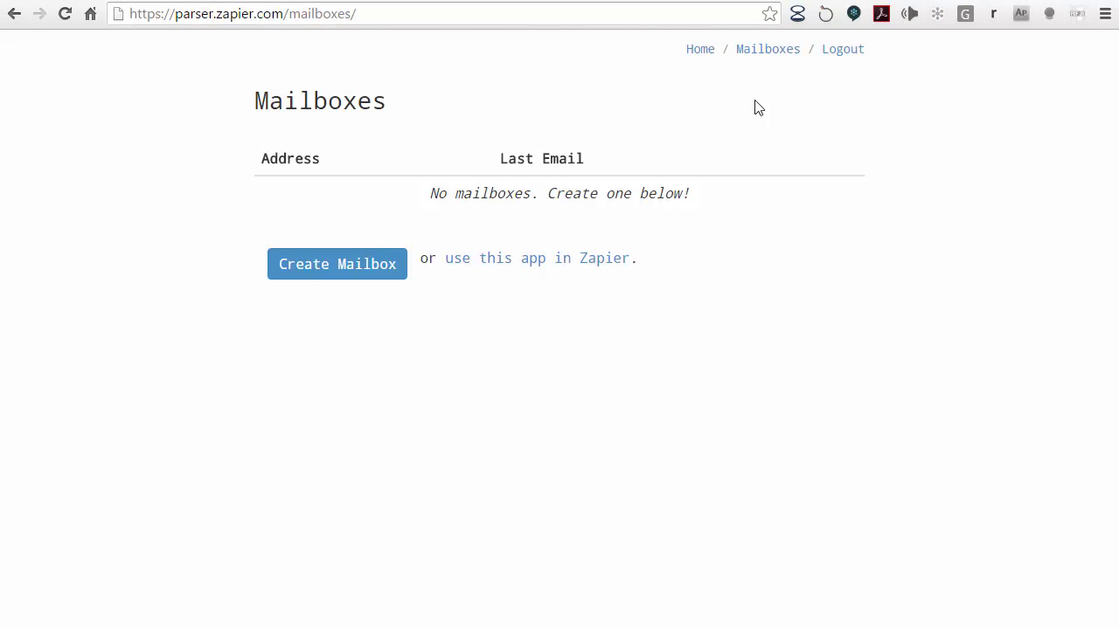
Create a new Email Parser mailbox so a parser address is generated.
left_click(322, 276)
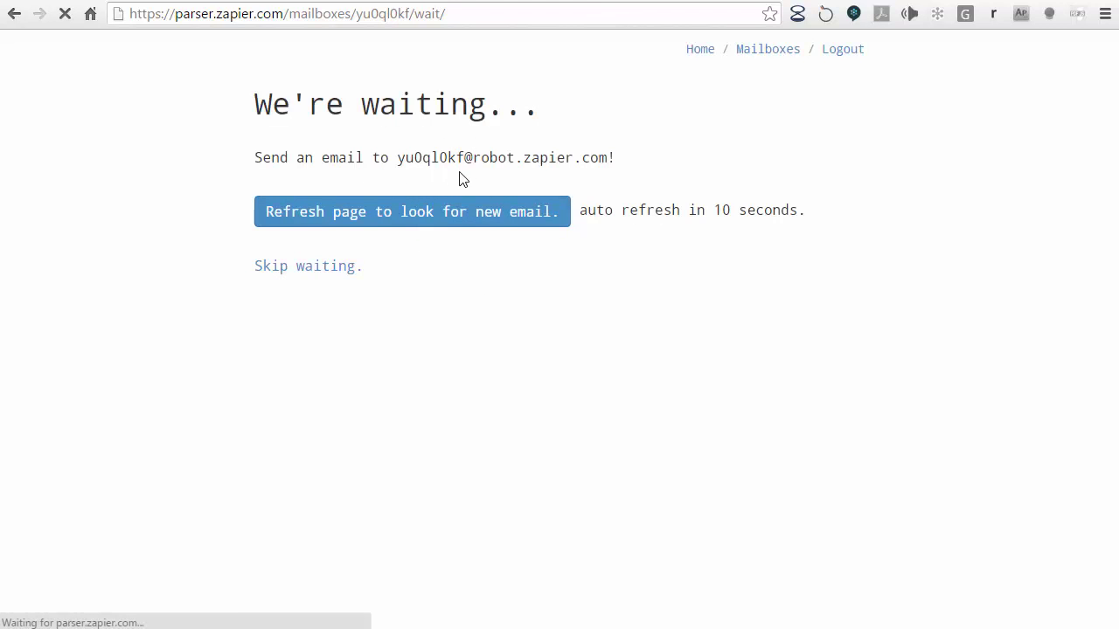
Skip waiting, then save the new mailbox address with an empty template.
left_click(298, 274)
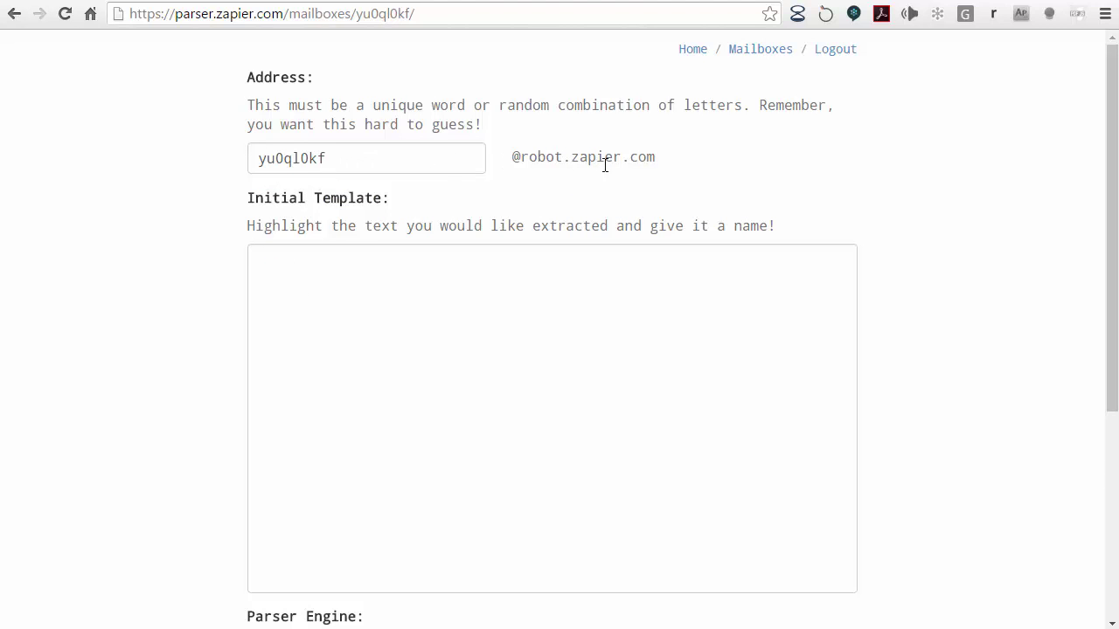
left_click_drag(351, 159, 246, 158)
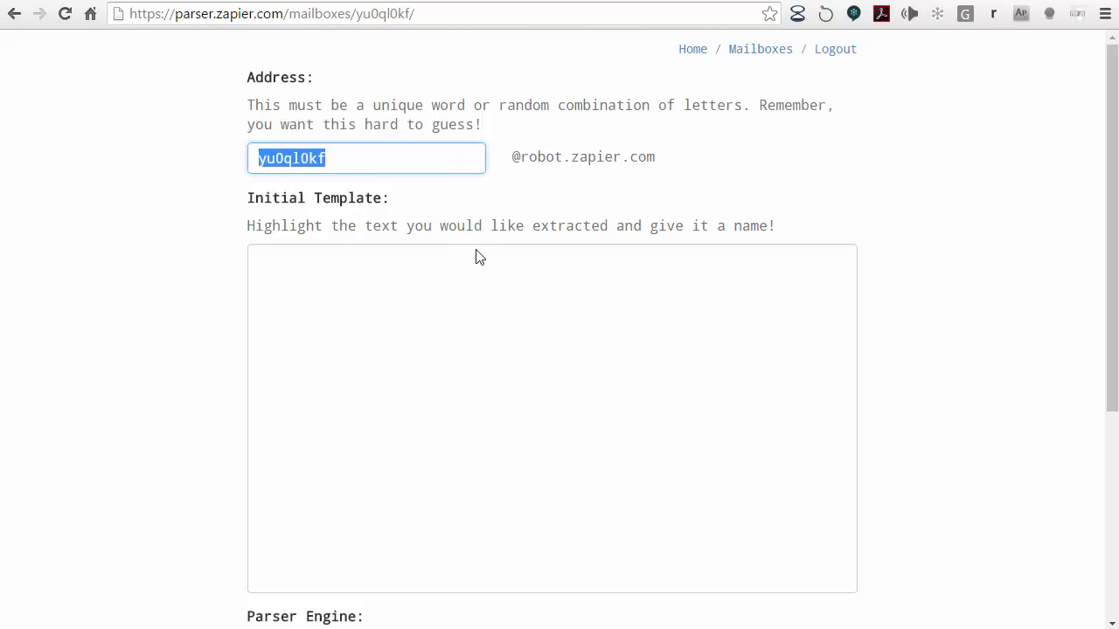
scroll(1116, 317, "down", 2)
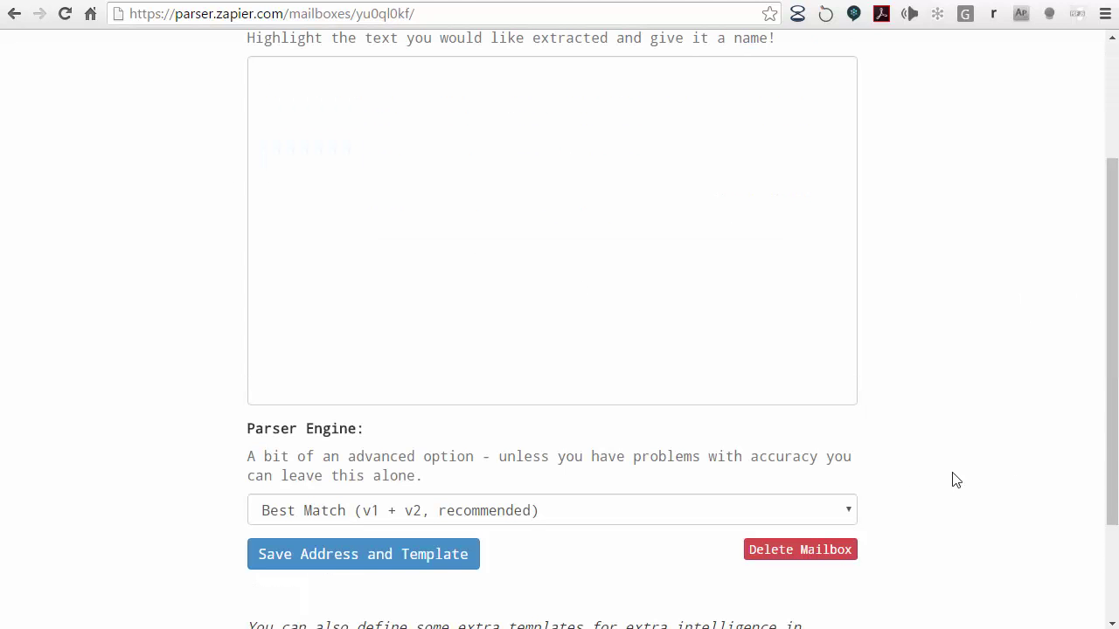
left_click(397, 564)
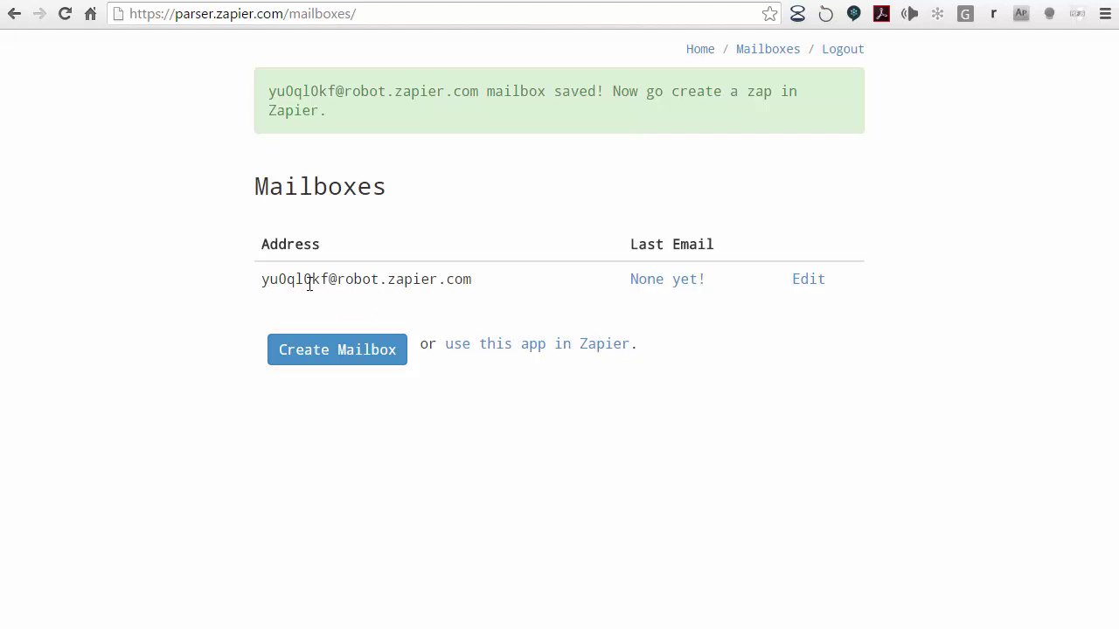
left_click_drag(263, 279, 472, 296)
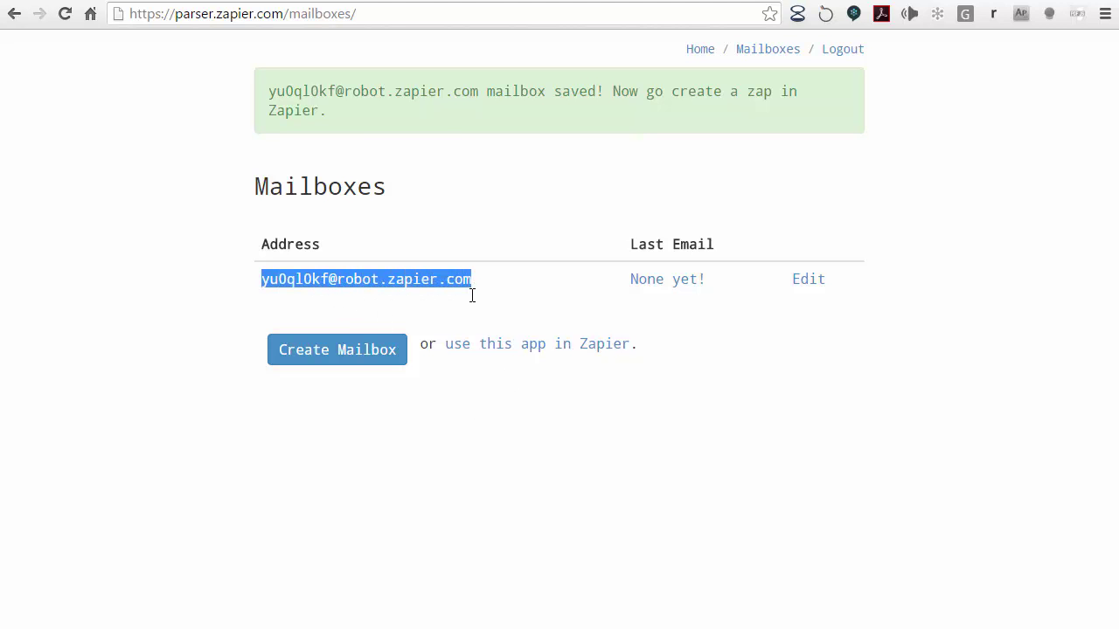
Review the Home Buyer Seminar [#3] notification email in Gmail, then switch back tabs.
left_click(582, 5)
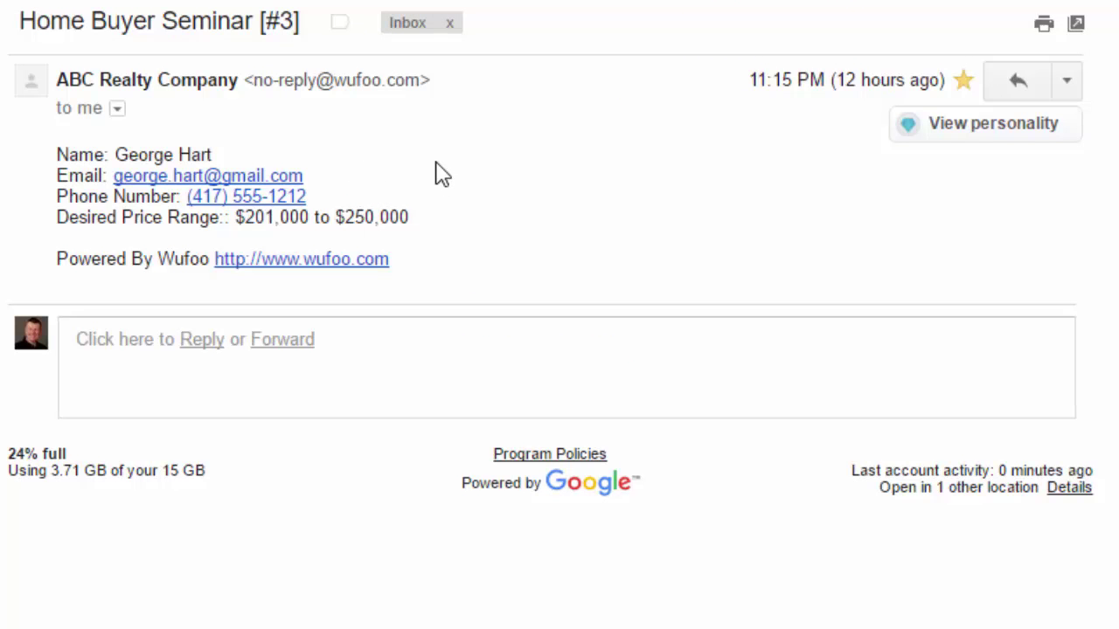
key("ctrl+shift+Tab")
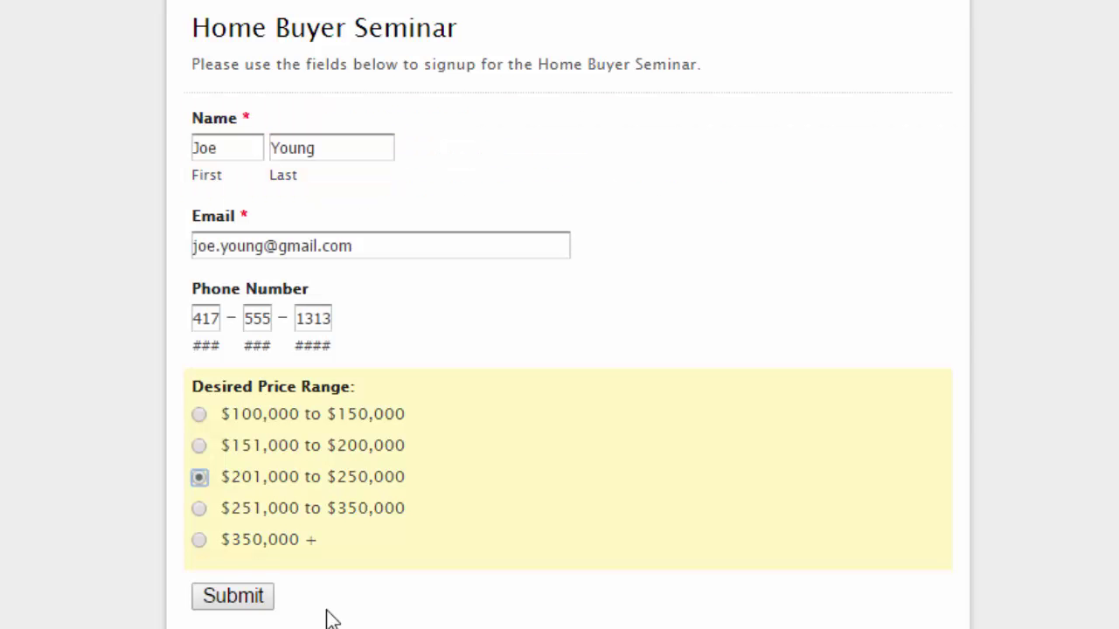
Submit the completed Home Buyer Seminar form with the $201,000 to $250,000 price range.
left_click(267, 601)
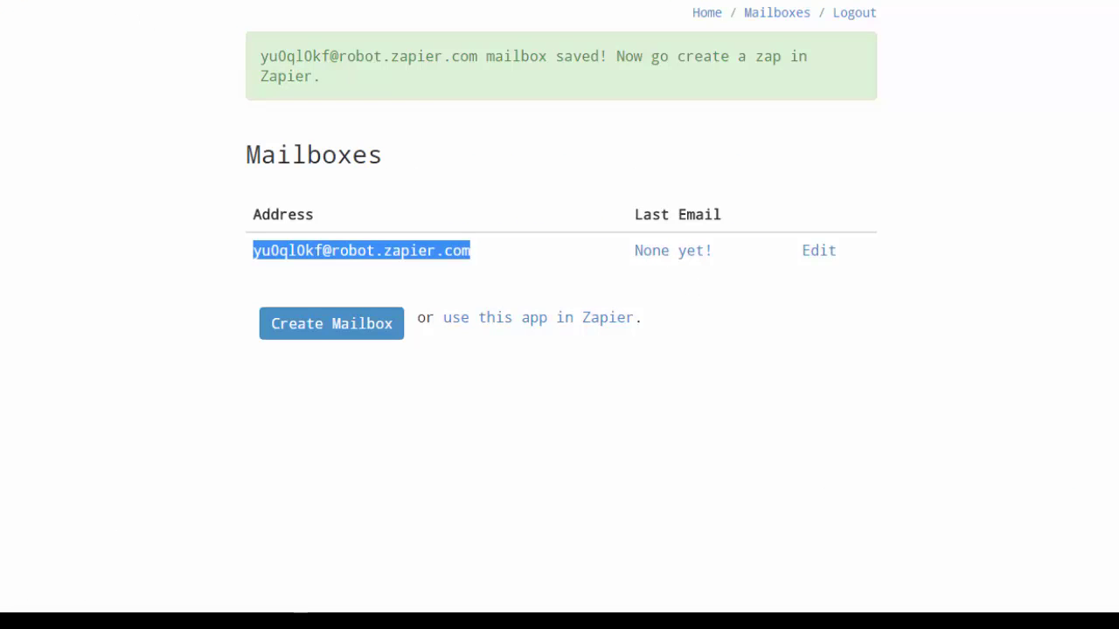
Confirm the Home Buyer Seminar [#4] email arrived and start a template from it.
left_click(65, 11)
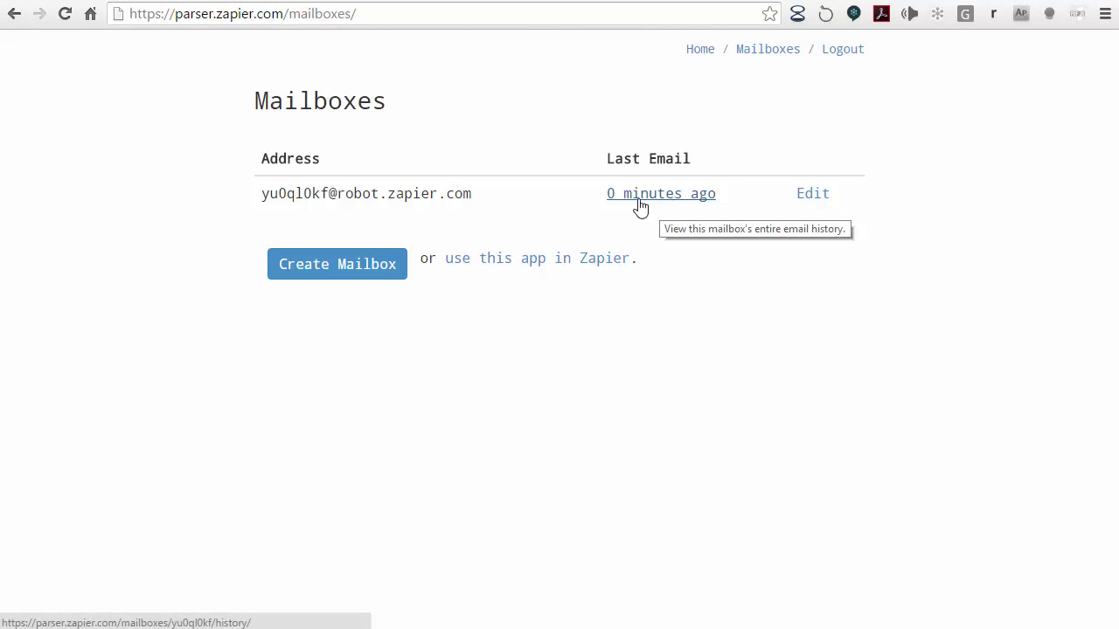
left_click(671, 206)
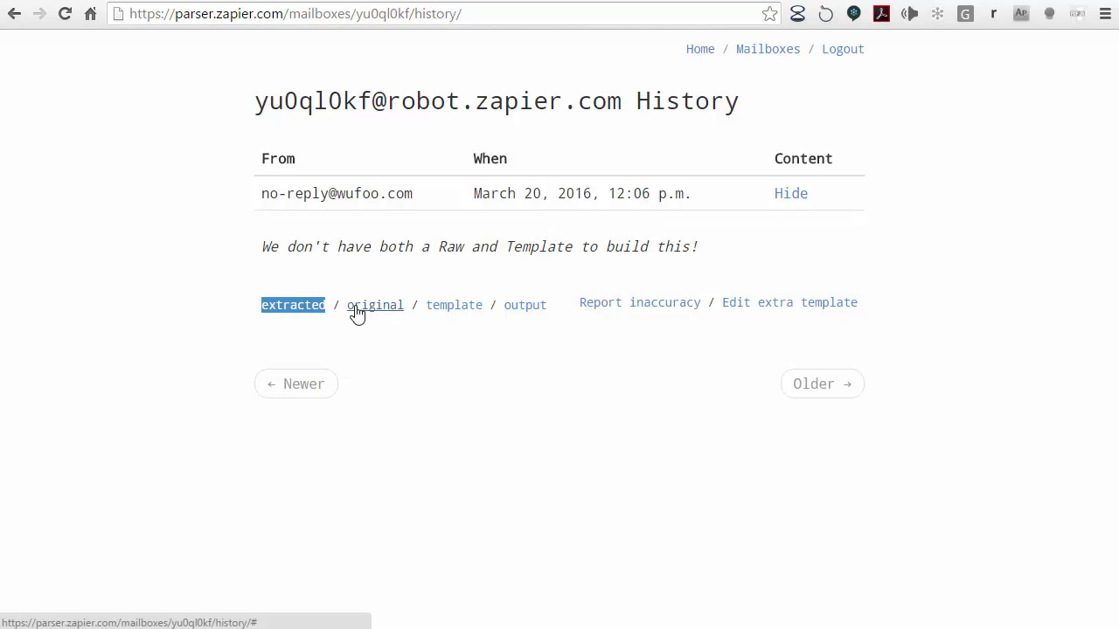
left_click(451, 311)
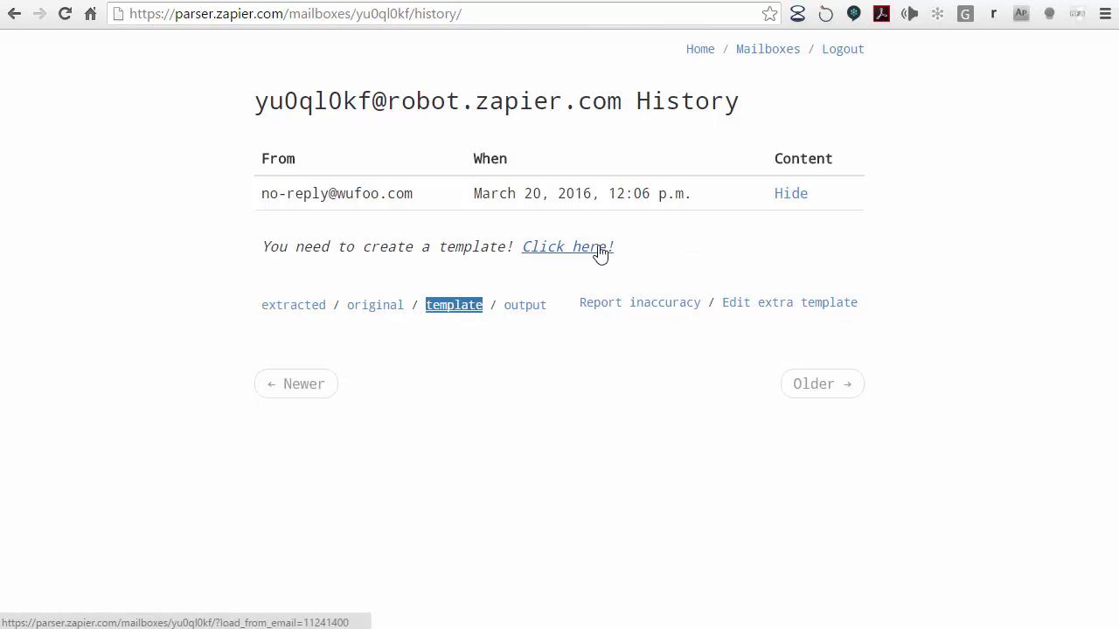
left_click(574, 249)
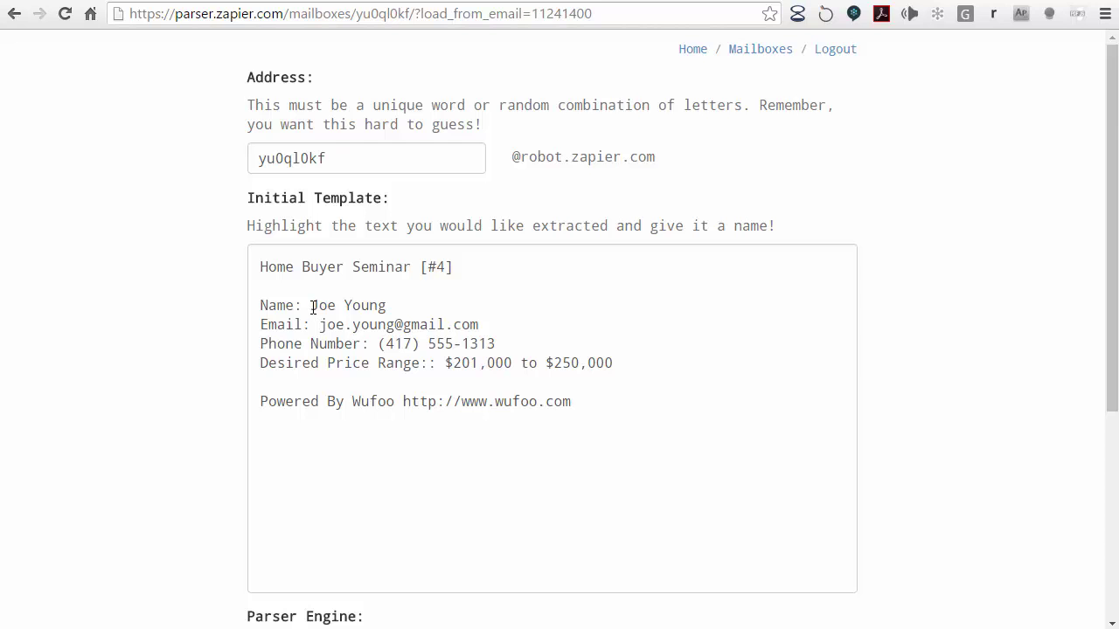
Tag the submitted name as {{fullname}} and the email address as {{email}}.
left_click_drag(311, 305, 400, 309)
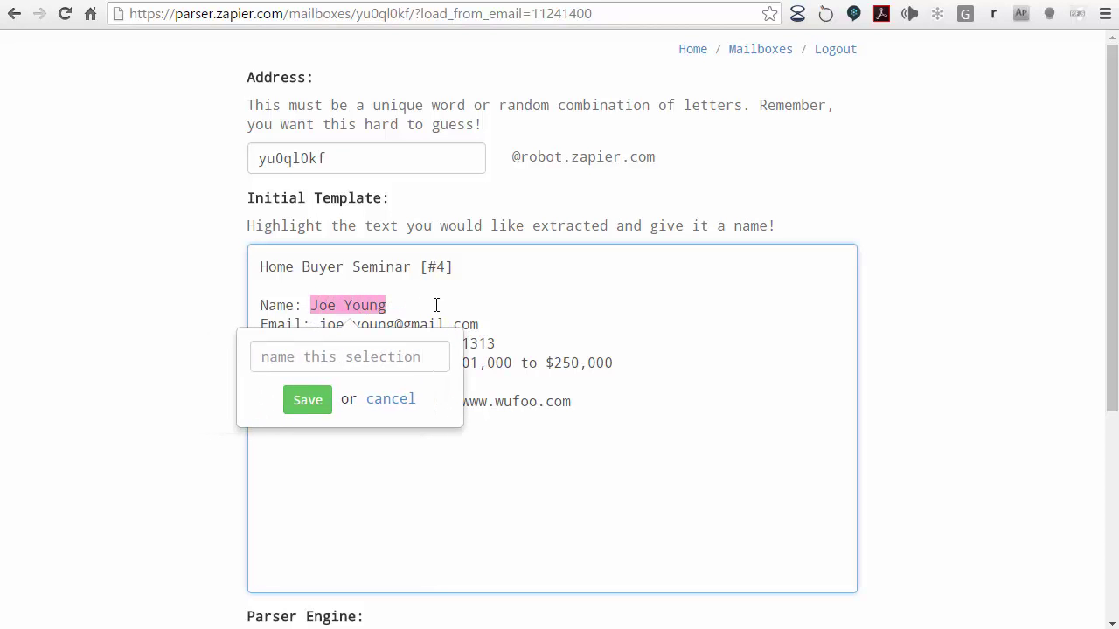
left_click(394, 350)
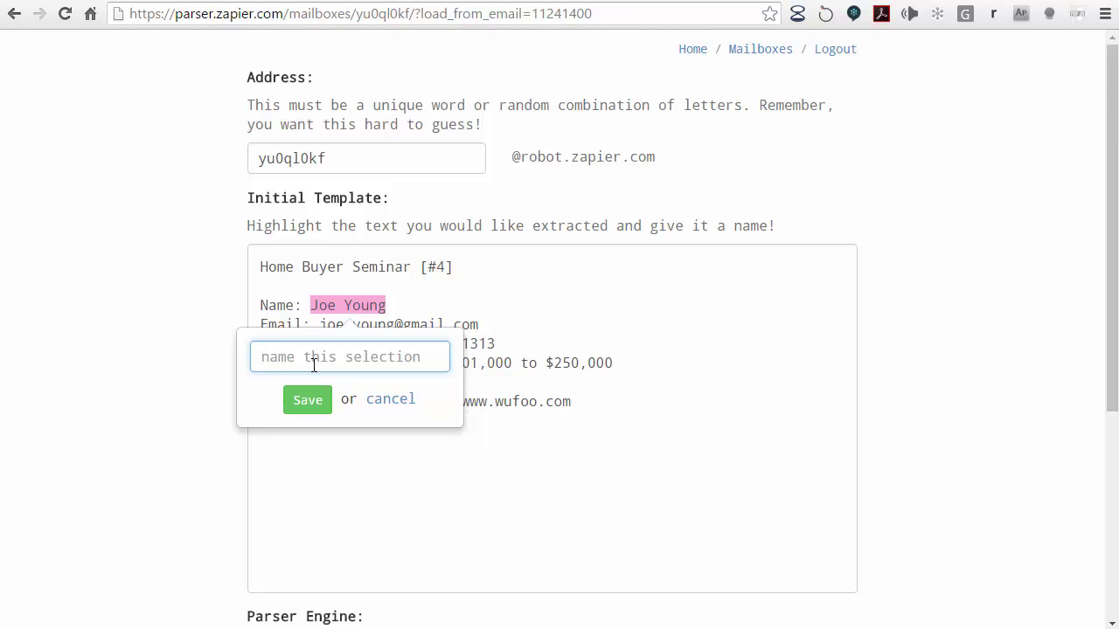
type("fullname")
left_click(321, 402)
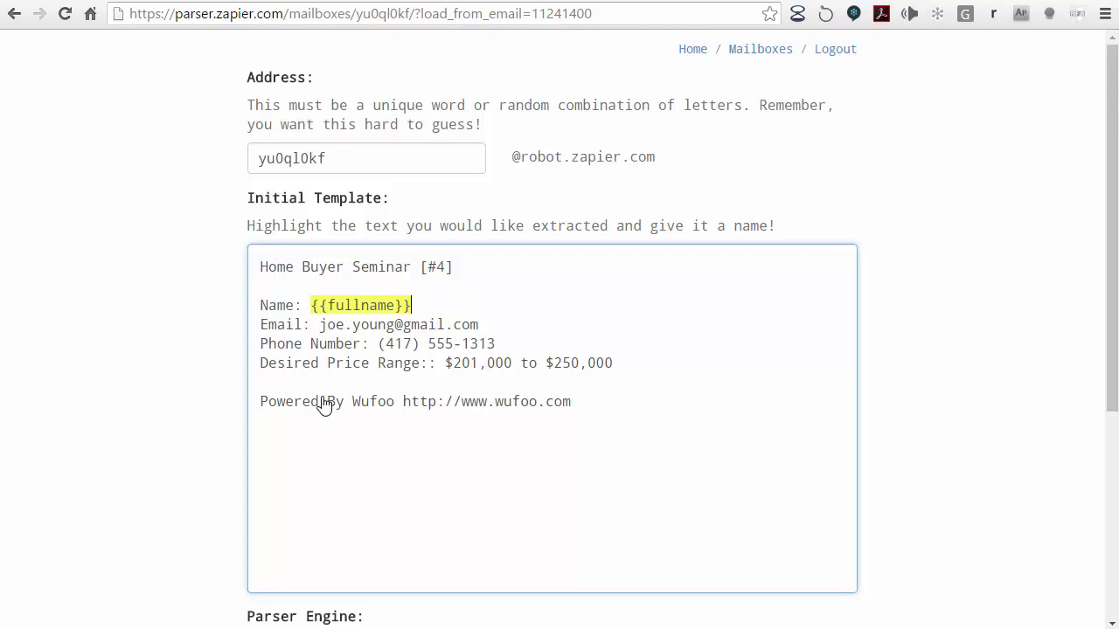
left_click_drag(317, 324, 396, 344)
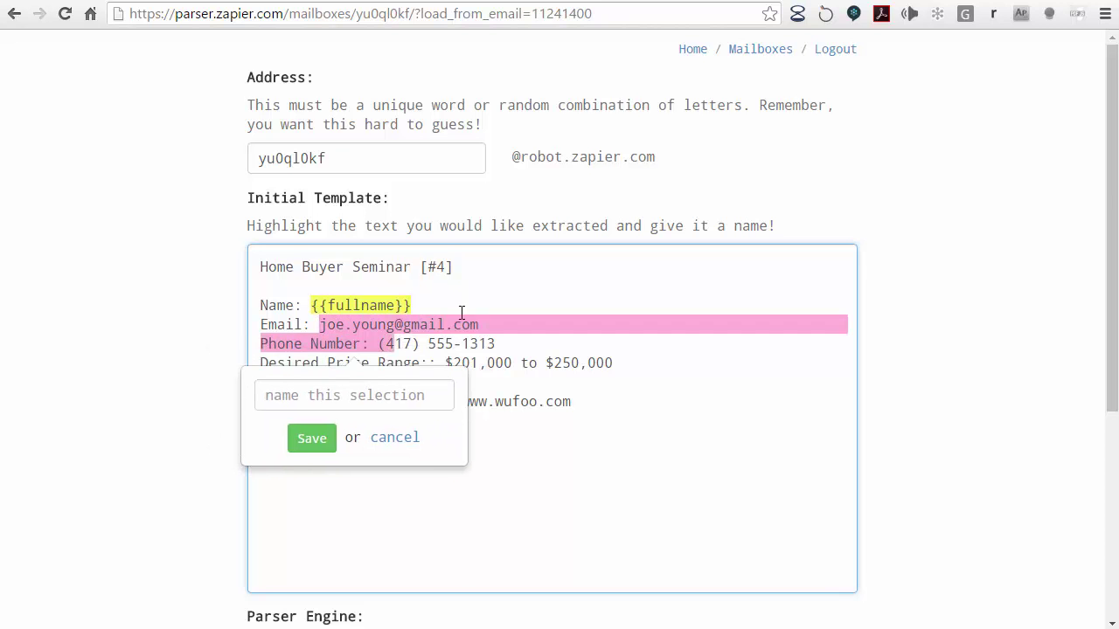
left_click_drag(461, 313, 494, 317)
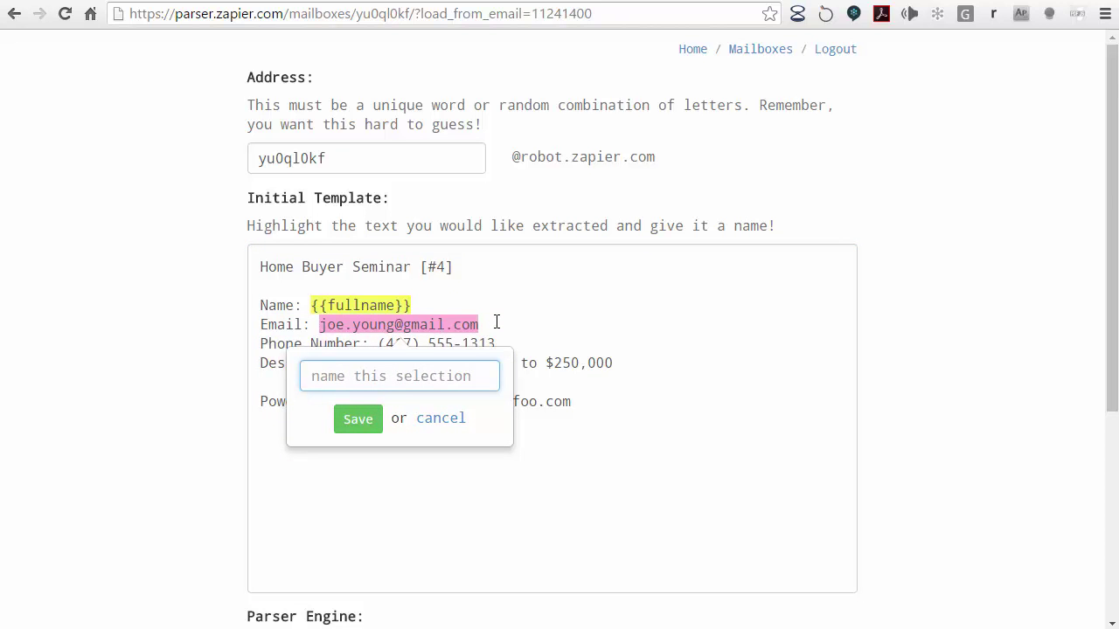
type("email")
key("Return")
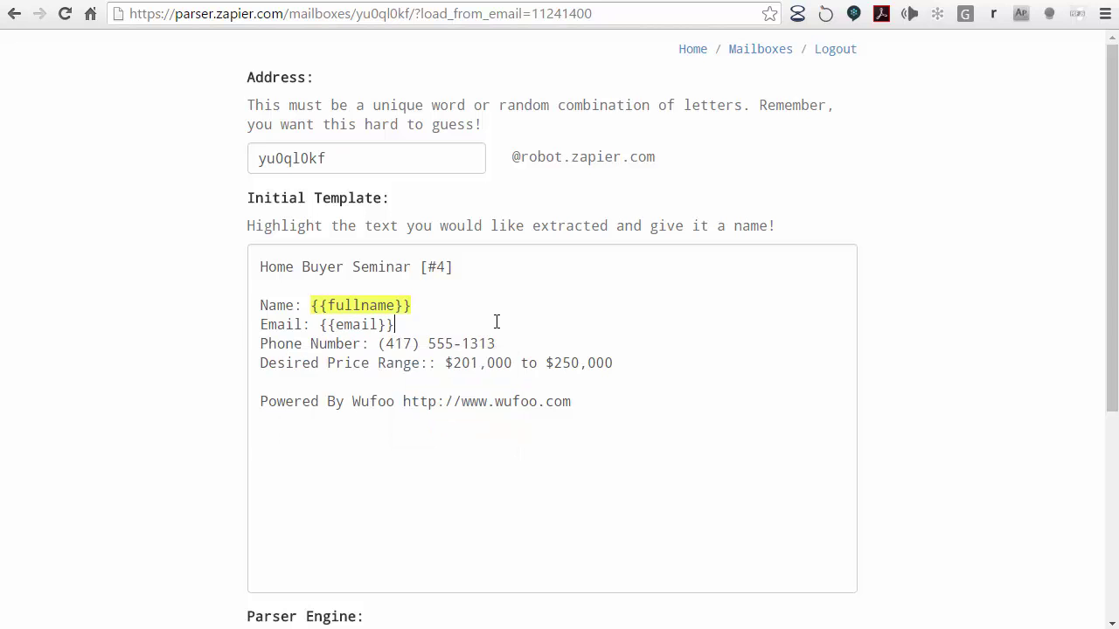
Tag the phone number as {{phone}} and the Desired Price Range line as {{note}}.
left_click_drag(378, 343, 508, 348)
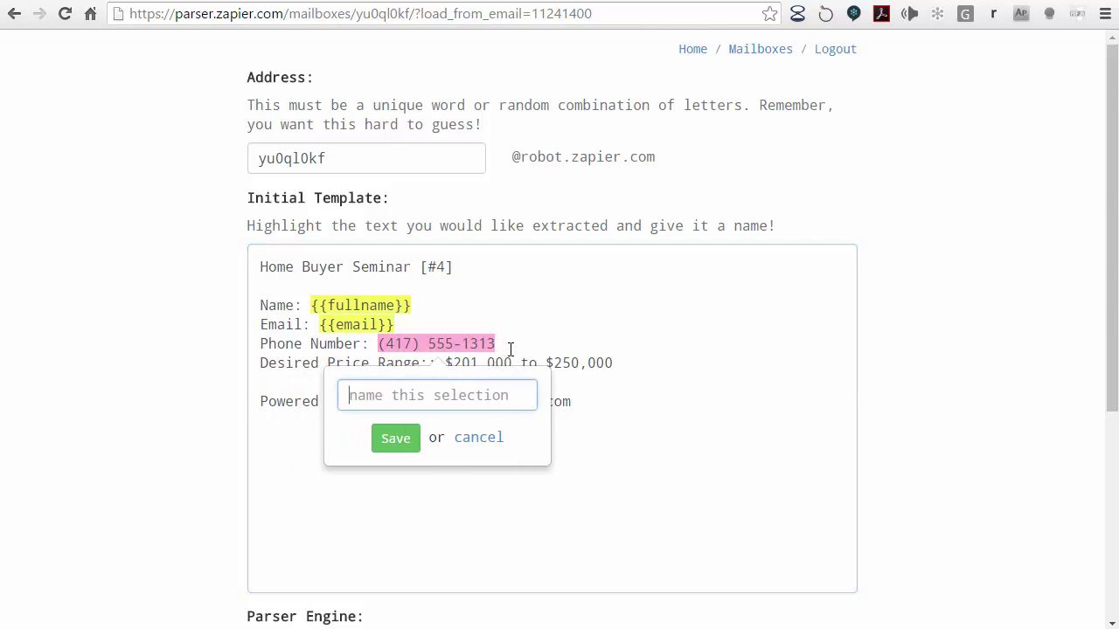
type("phone")
key("Return")
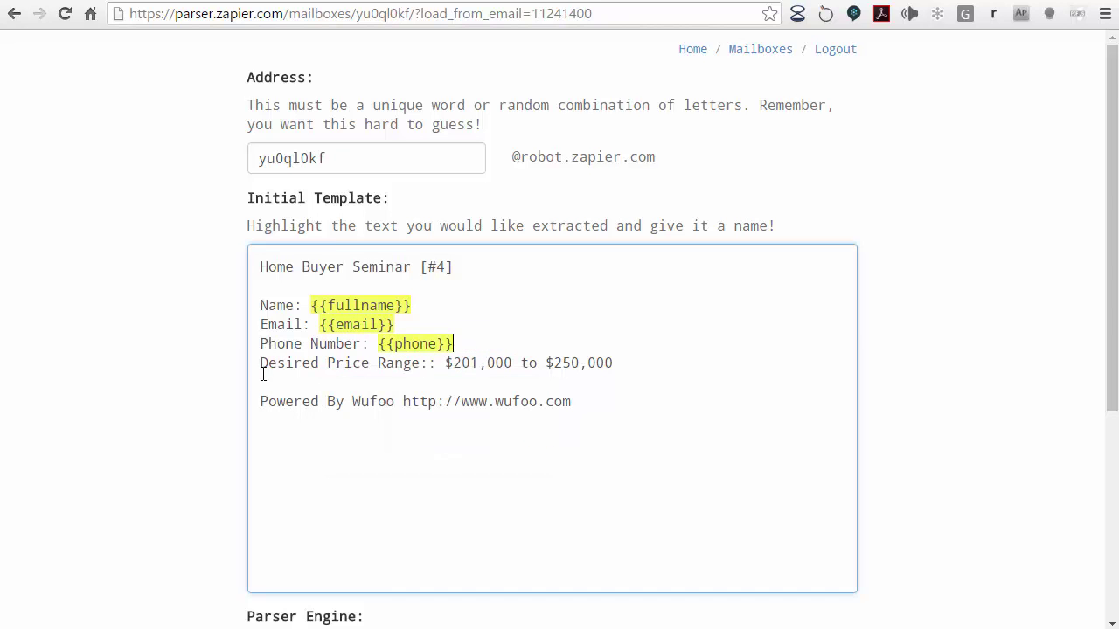
left_click_drag(259, 367, 258, 375)
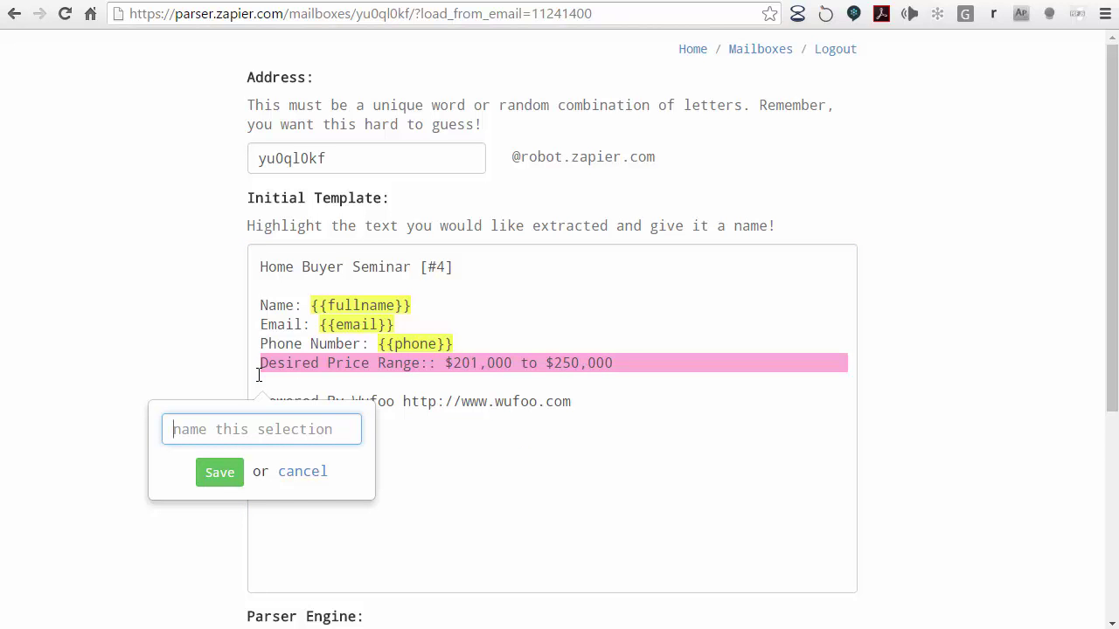
type("note")
left_click(221, 472)
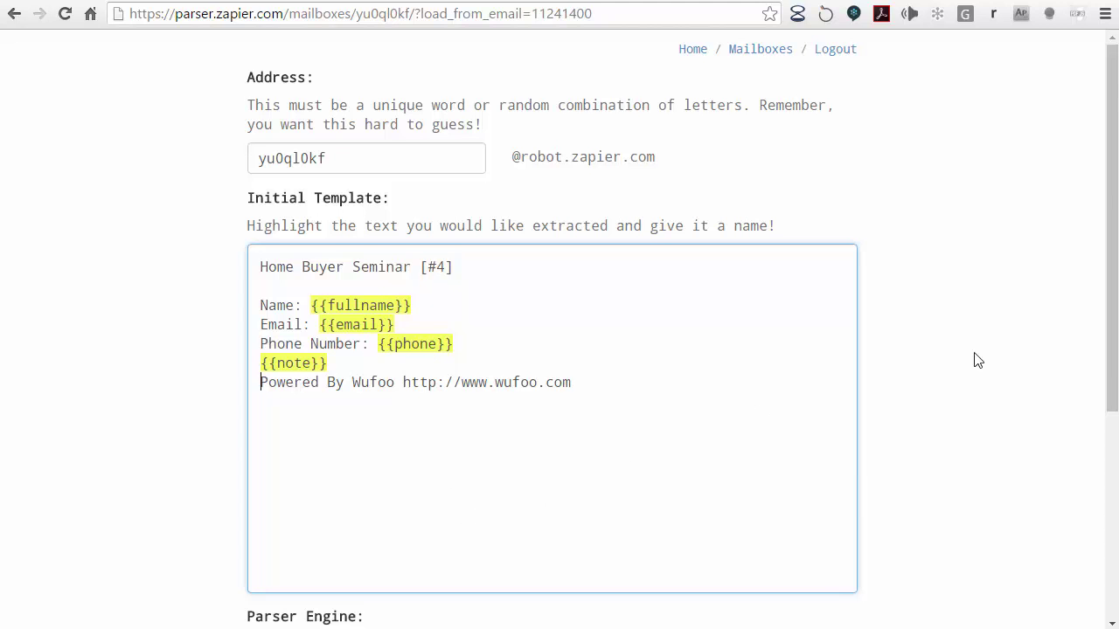
left_click_drag(1115, 376, 1115, 487)
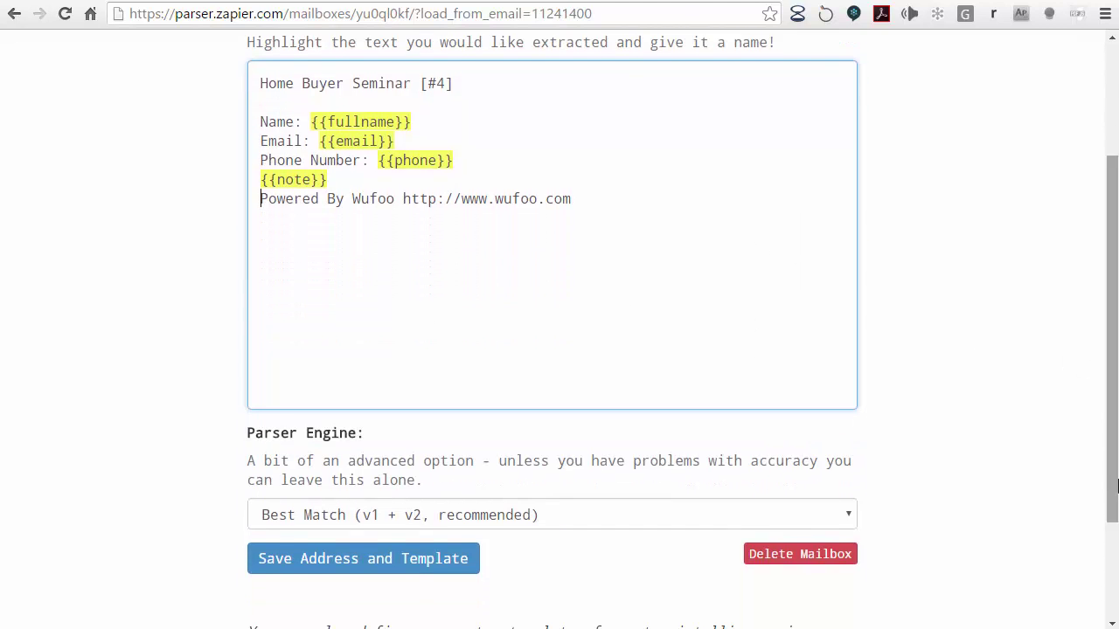
Save the mailbox with its tagged template and reopen the received email history.
left_click(333, 574)
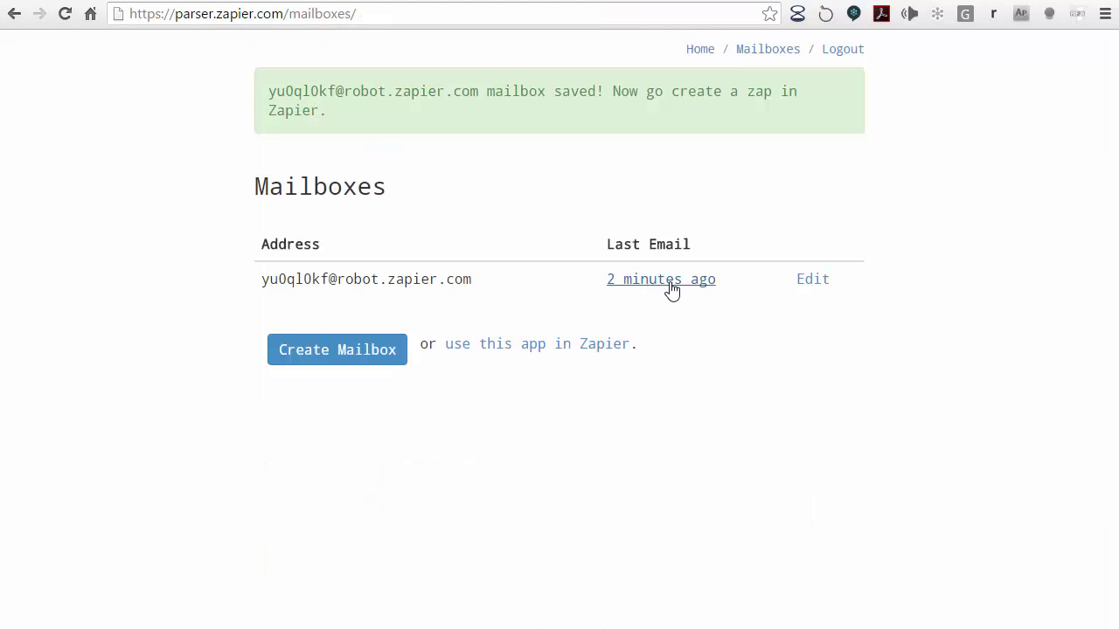
left_click(671, 280)
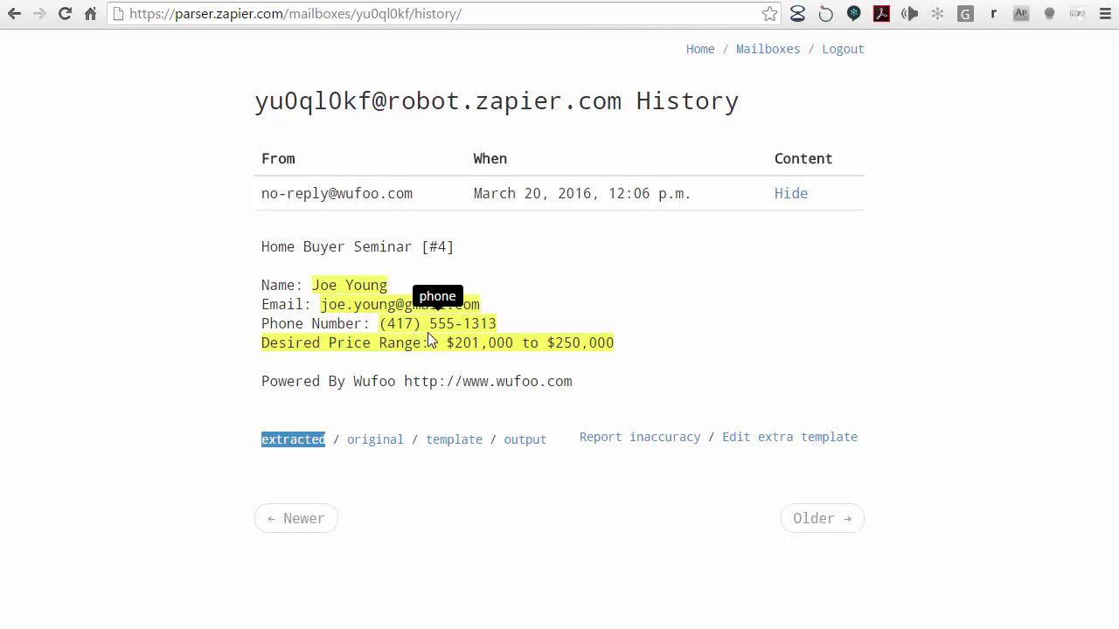
Check the parsed email, note, fullname and phone output, then move to zapier.com.
left_click(453, 438)
left_click(535, 423)
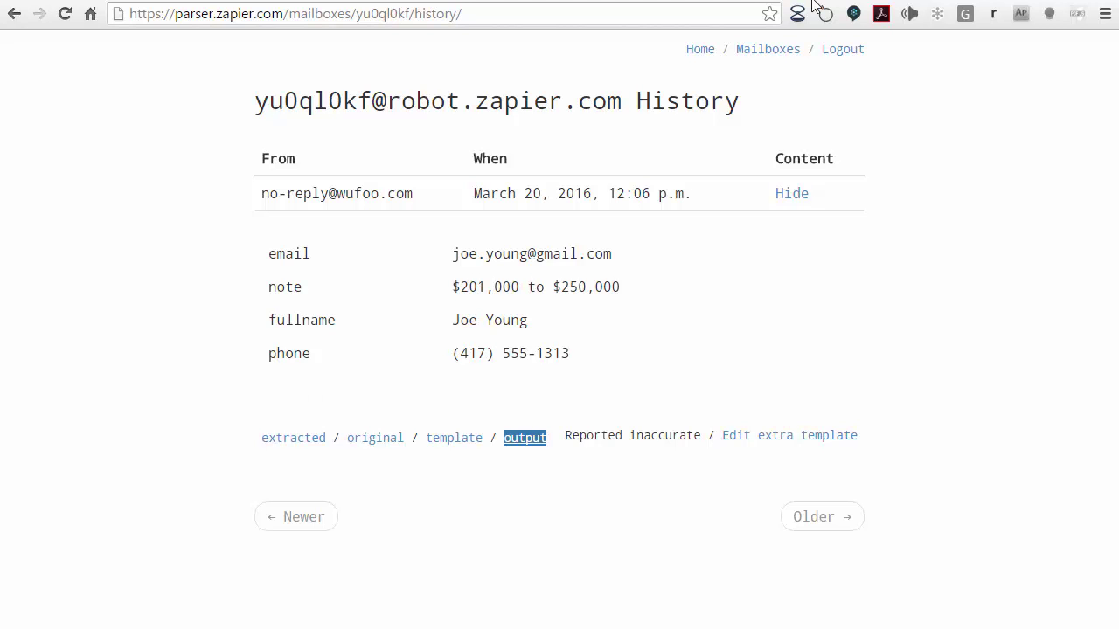
left_click(863, 3)
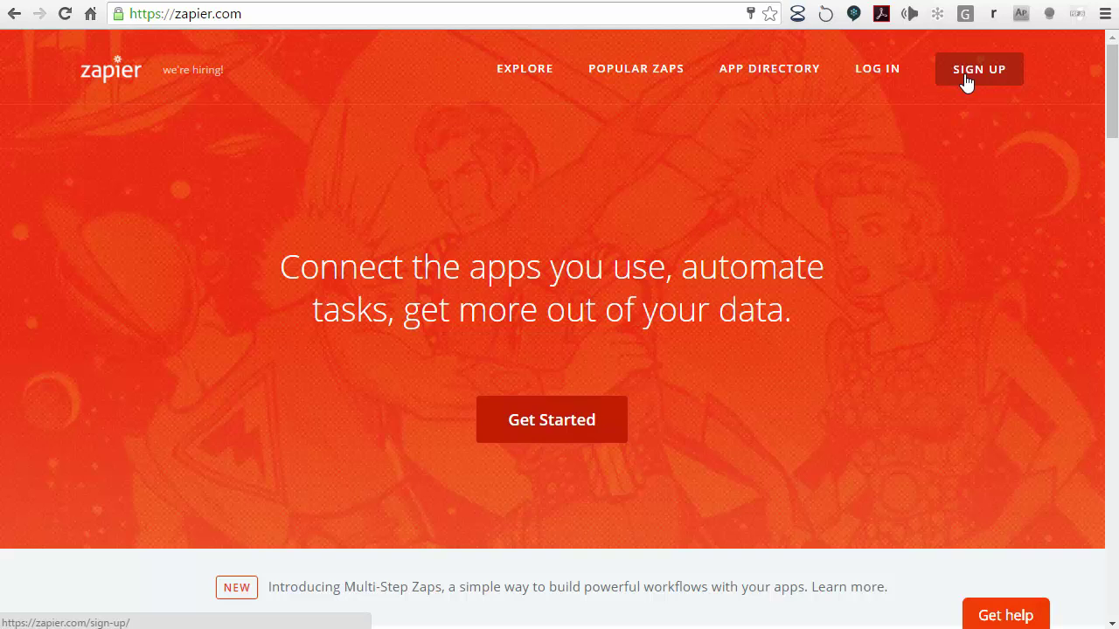
Log in to Zapier and reach the My Zaps dashboard.
left_click(878, 70)
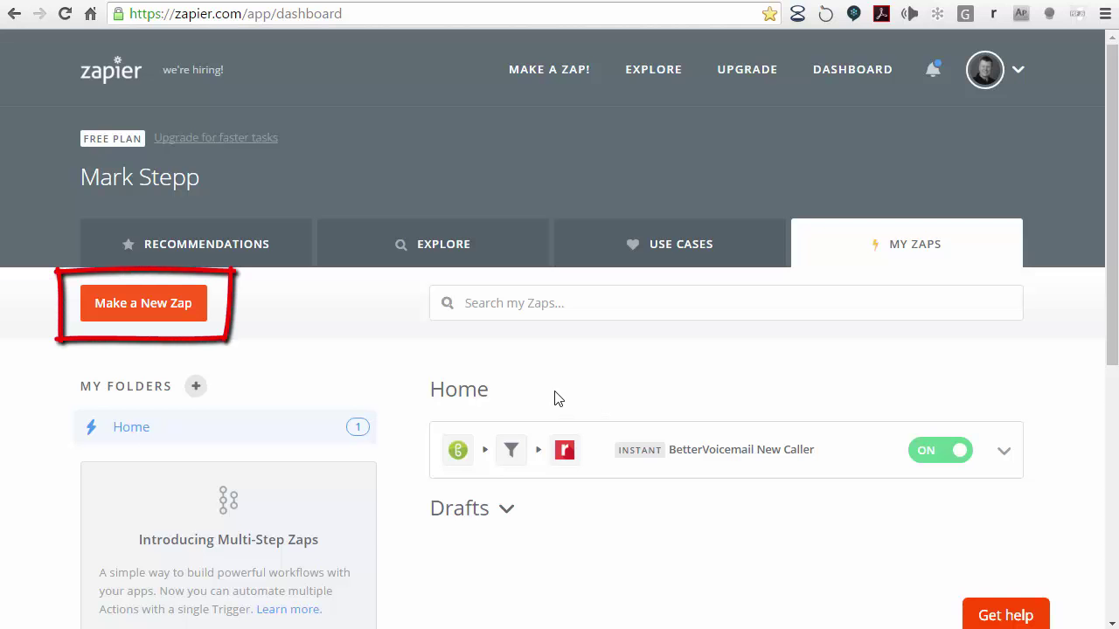
Start a new Zap triggered by Email Parser by Zapier's New Email event.
left_click(159, 313)
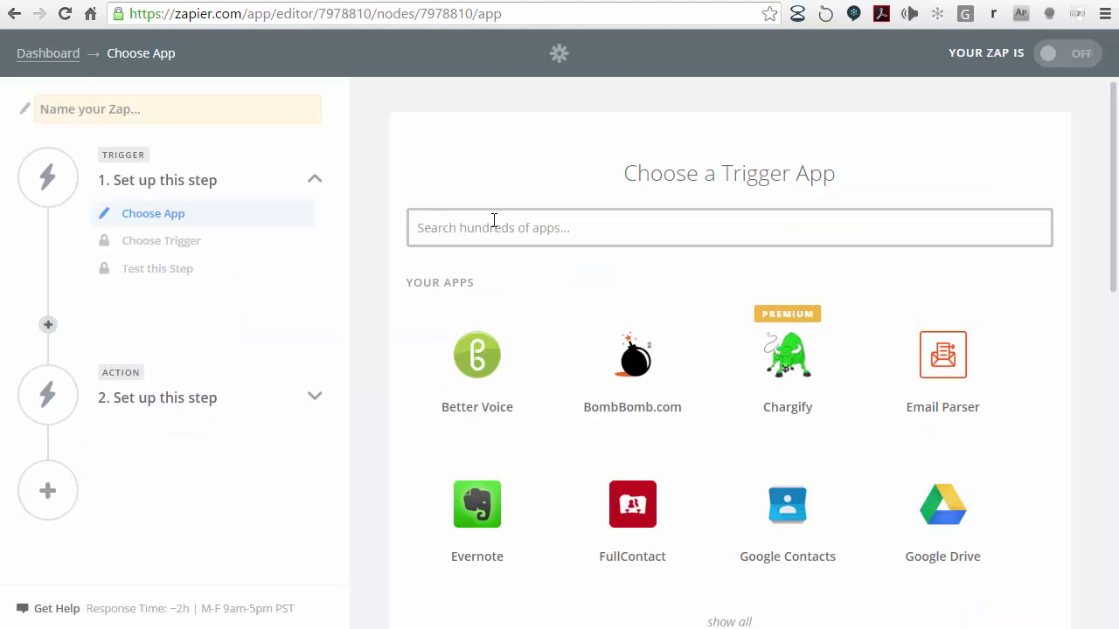
left_click_drag(626, 173, 837, 172)
left_click(545, 221)
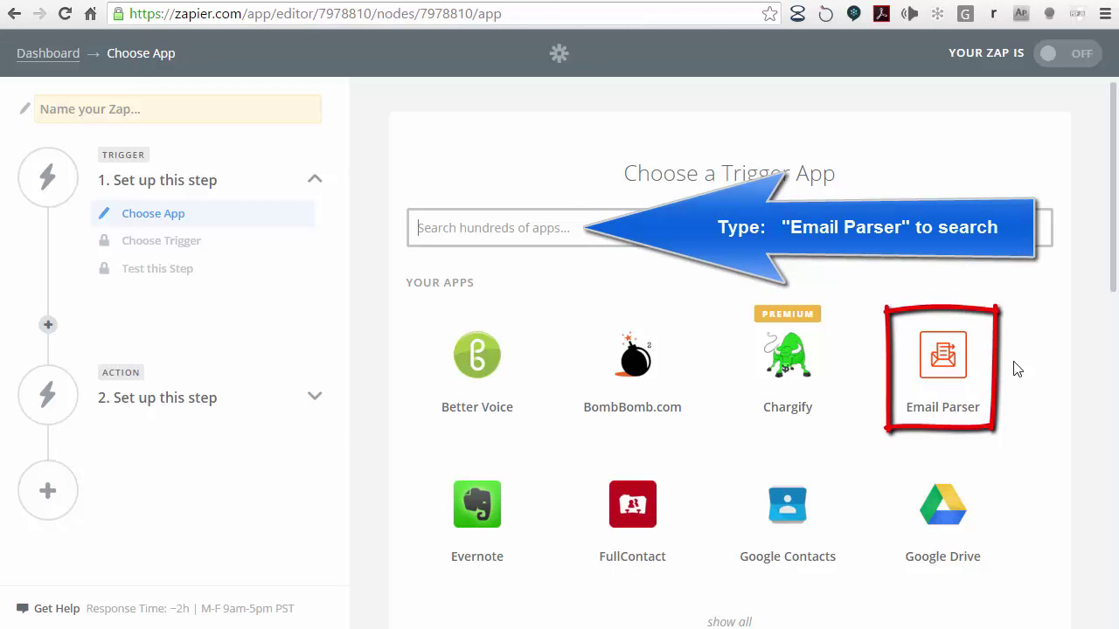
left_click(962, 354)
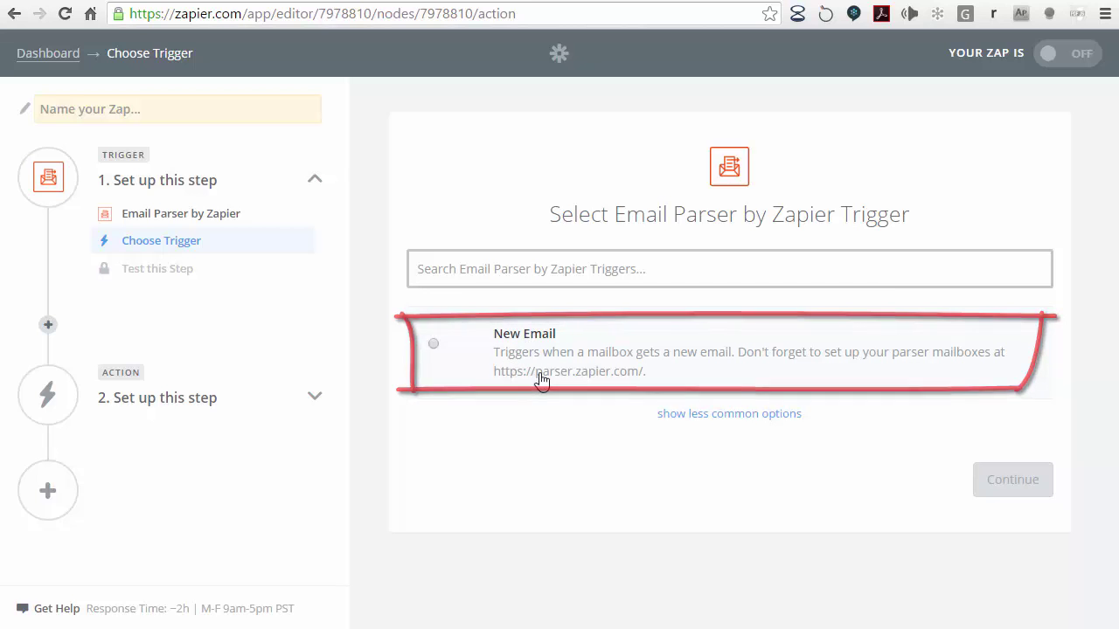
left_click(542, 339)
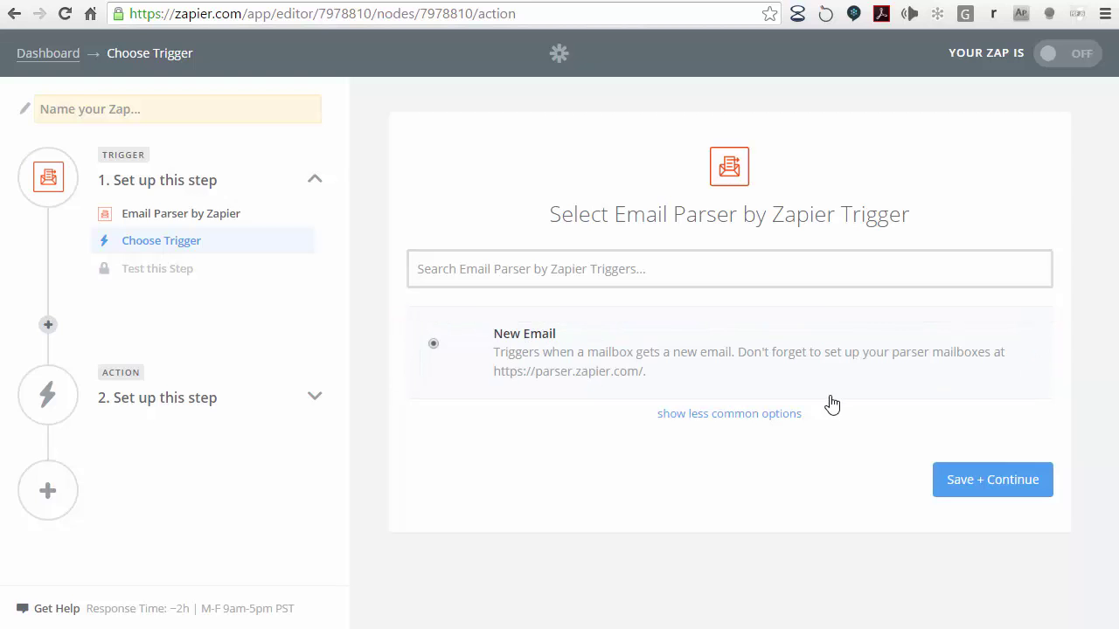
left_click(976, 483)
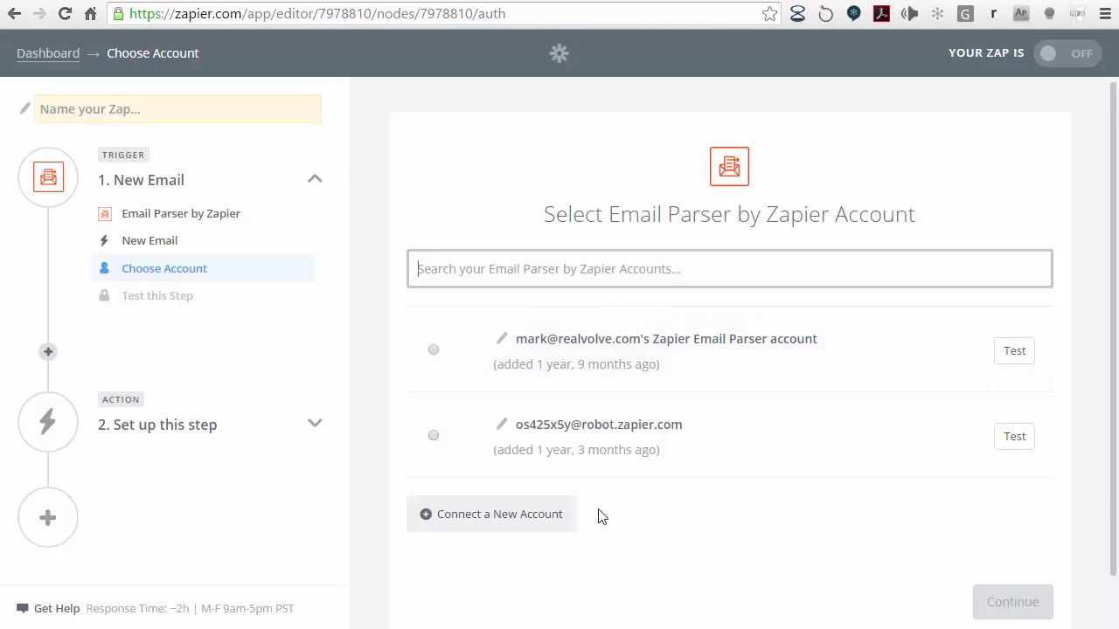
Connect and authorize Email Parser Account #1, test it successfully, and save it.
left_click(481, 518)
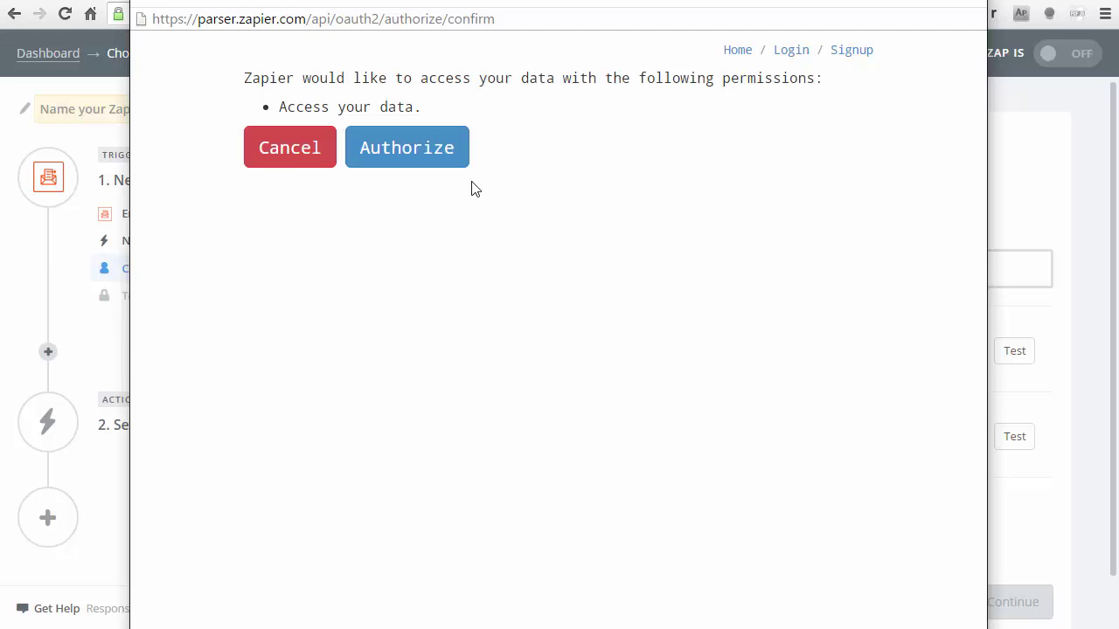
left_click(442, 153)
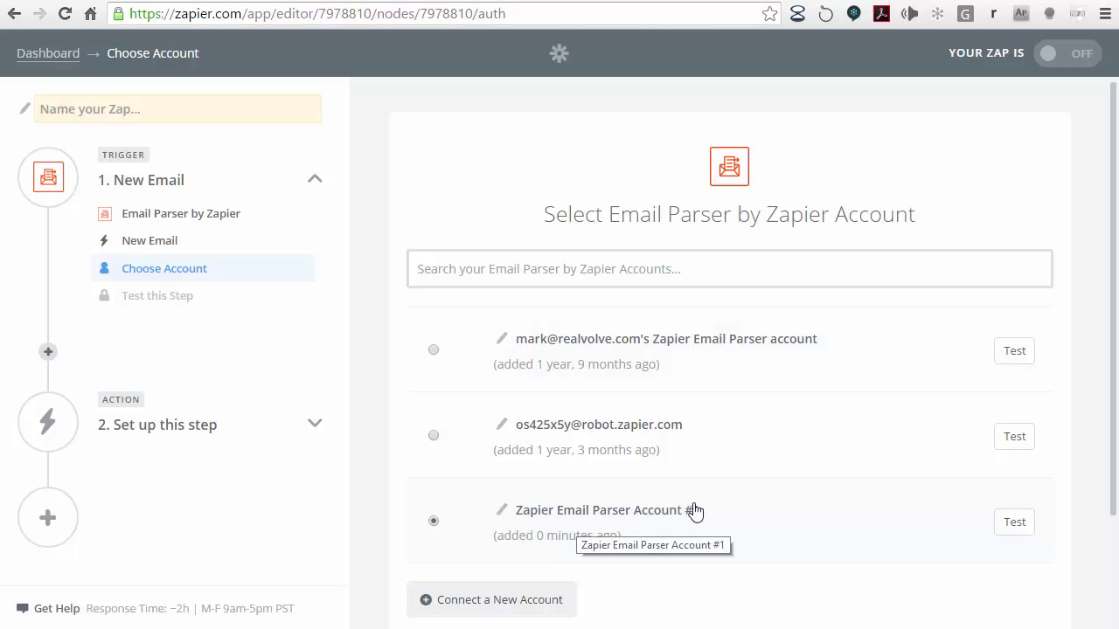
scroll(1115, 456, "down", 1)
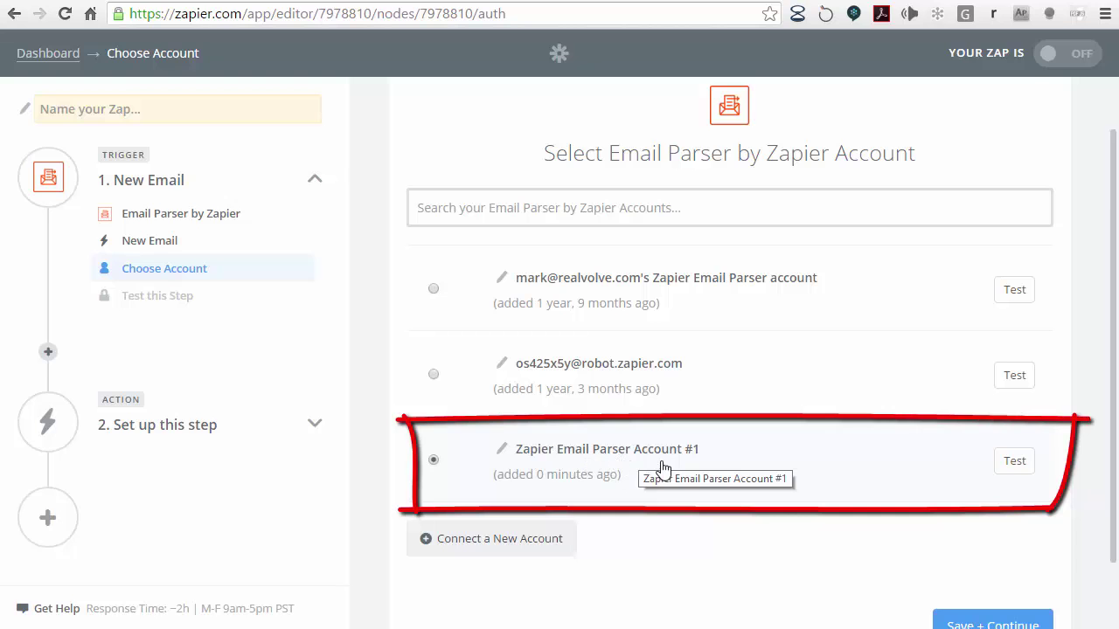
left_click(1026, 464)
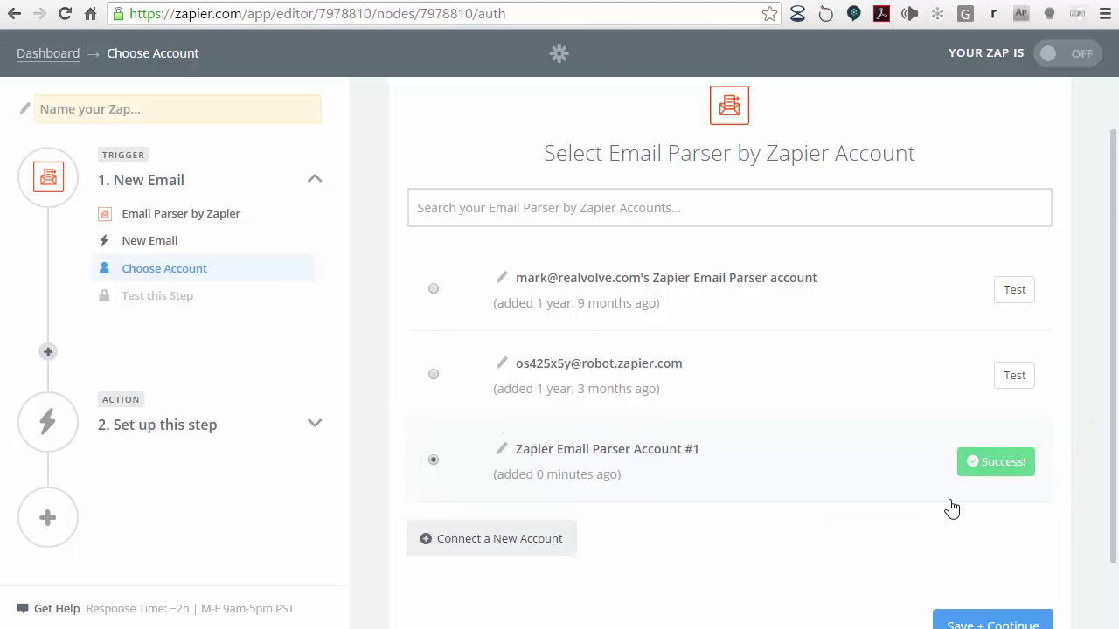
scroll(1040, 509, "down", 1)
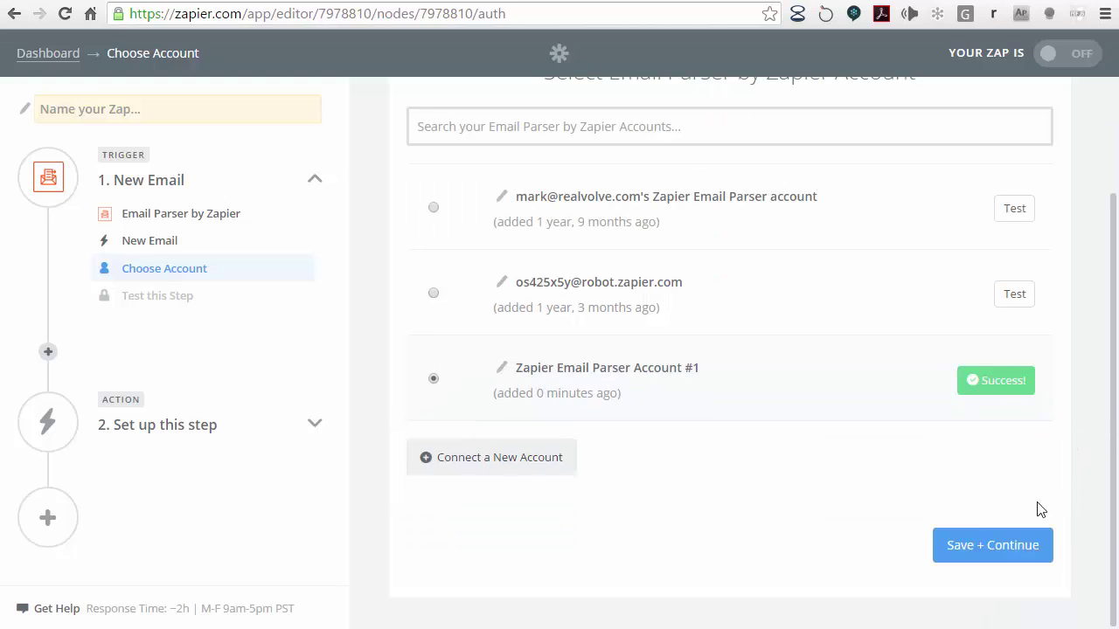
left_click(993, 549)
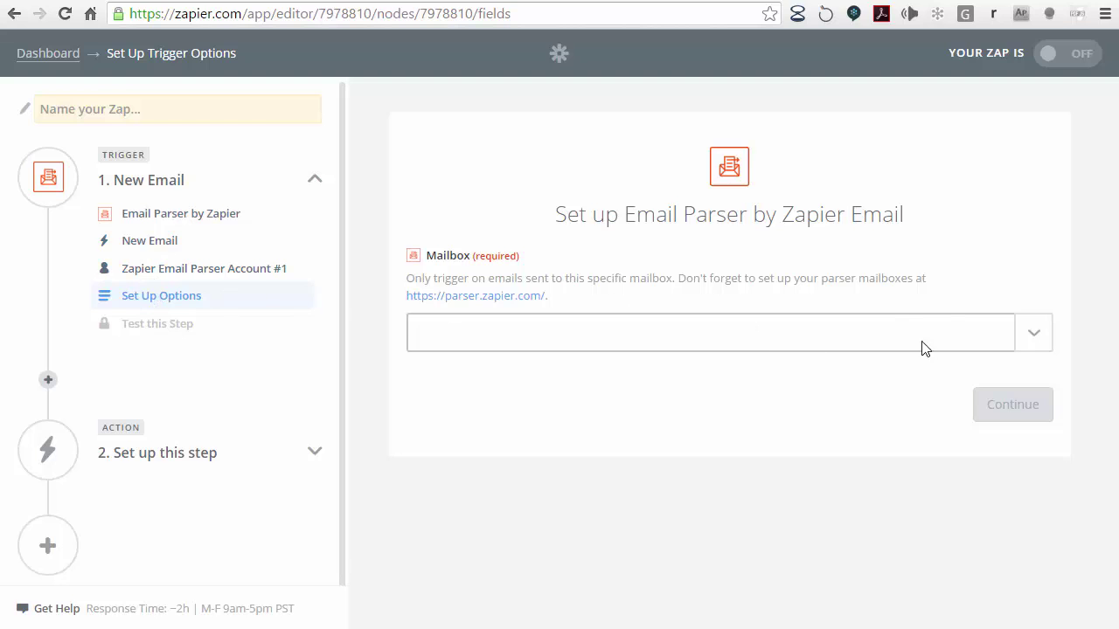
Choose the parser mailbox for the New Email trigger and fetch a sample email successfully.
left_click(1031, 345)
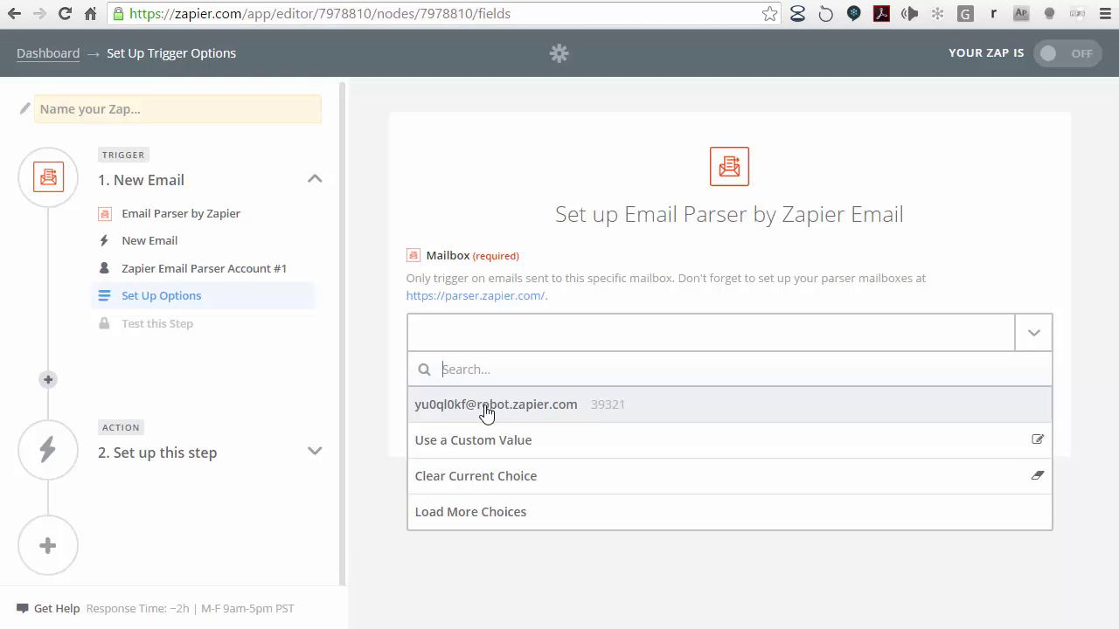
left_click(487, 411)
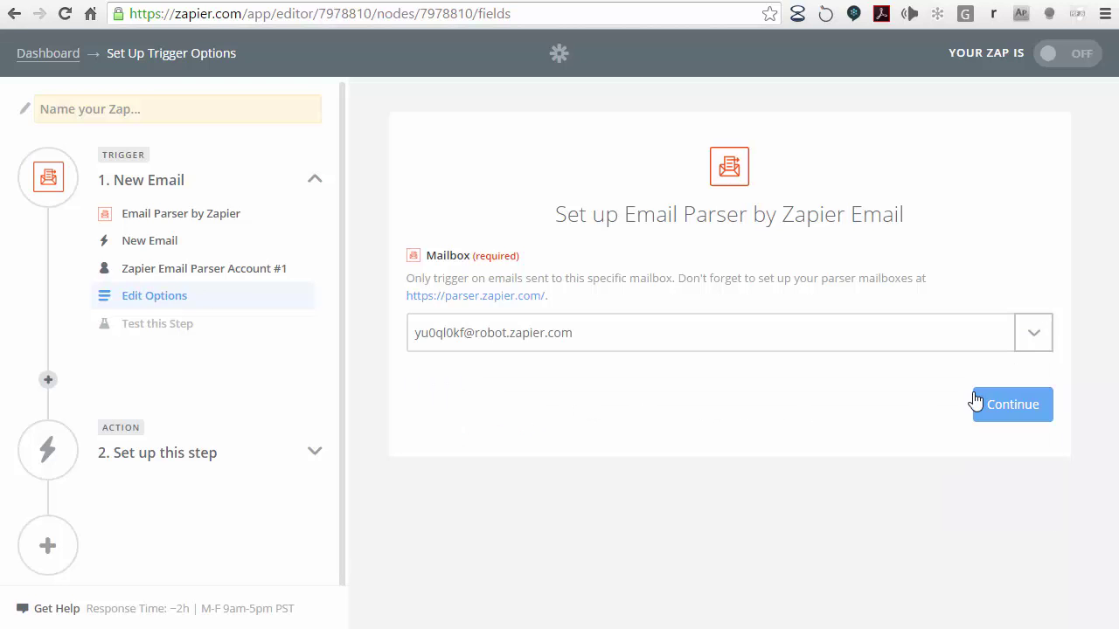
left_click(1012, 405)
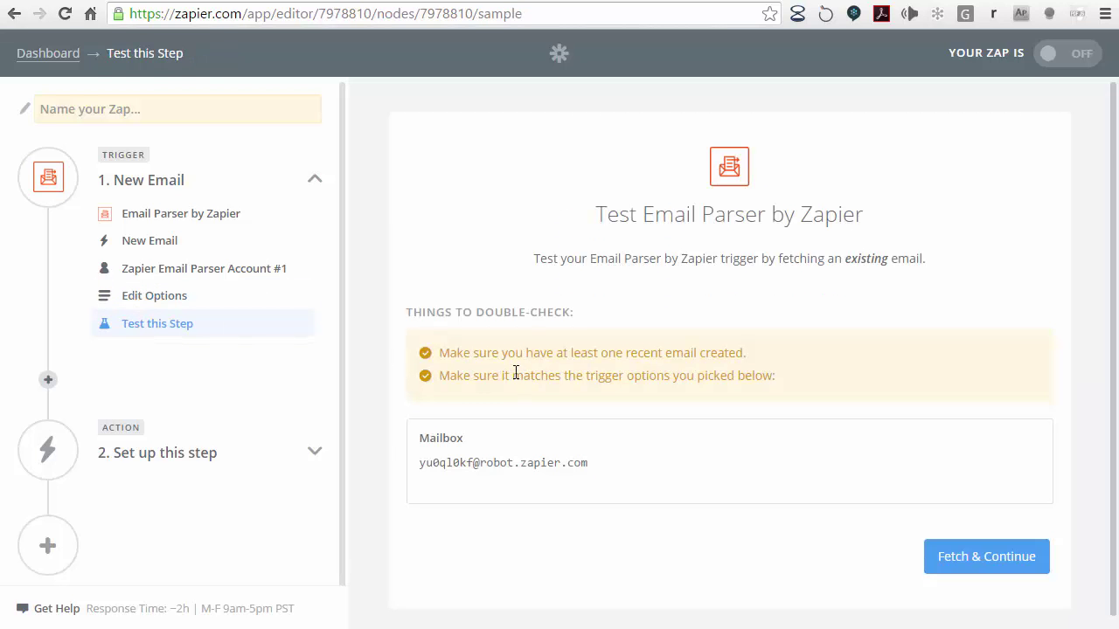
left_click(966, 570)
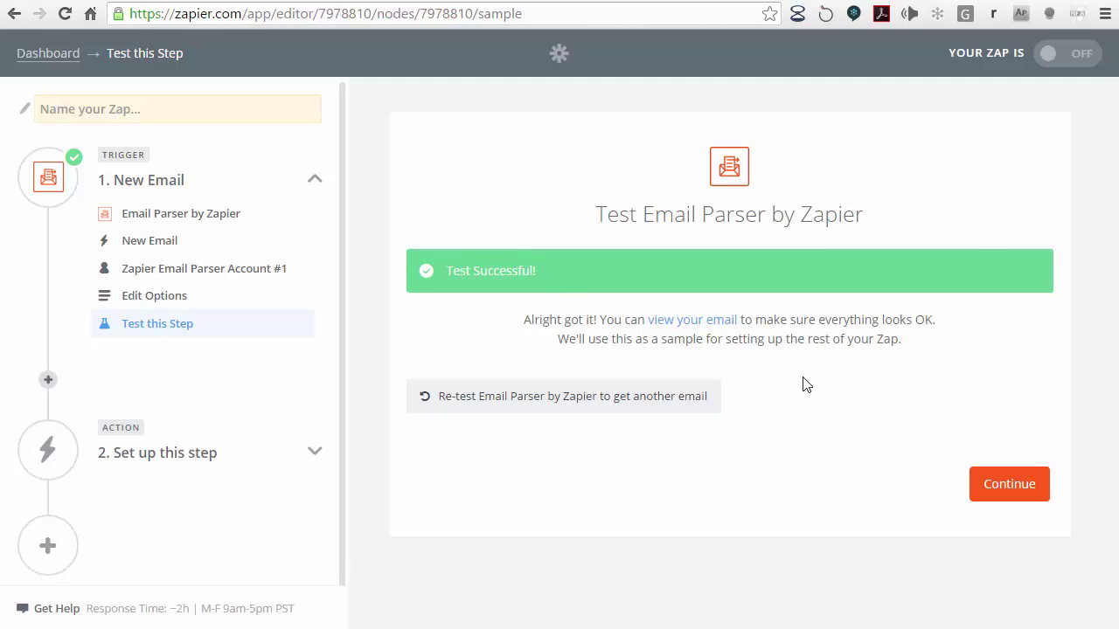
left_click(1010, 493)
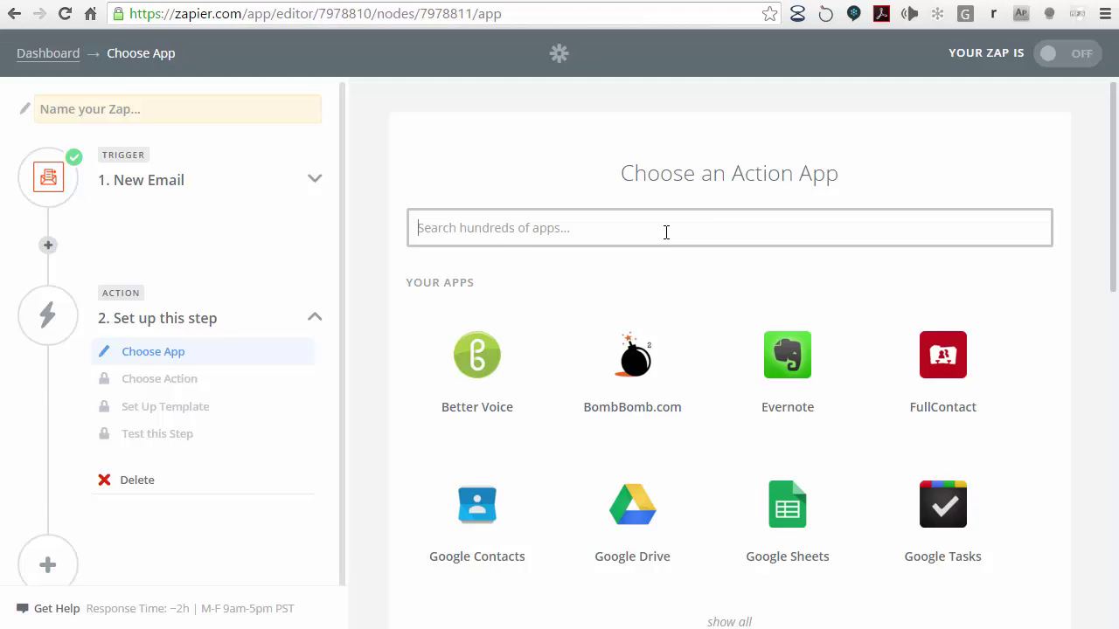
Set Realvolve Create Contact as the action and start connecting a new Realvolve account.
type("real")
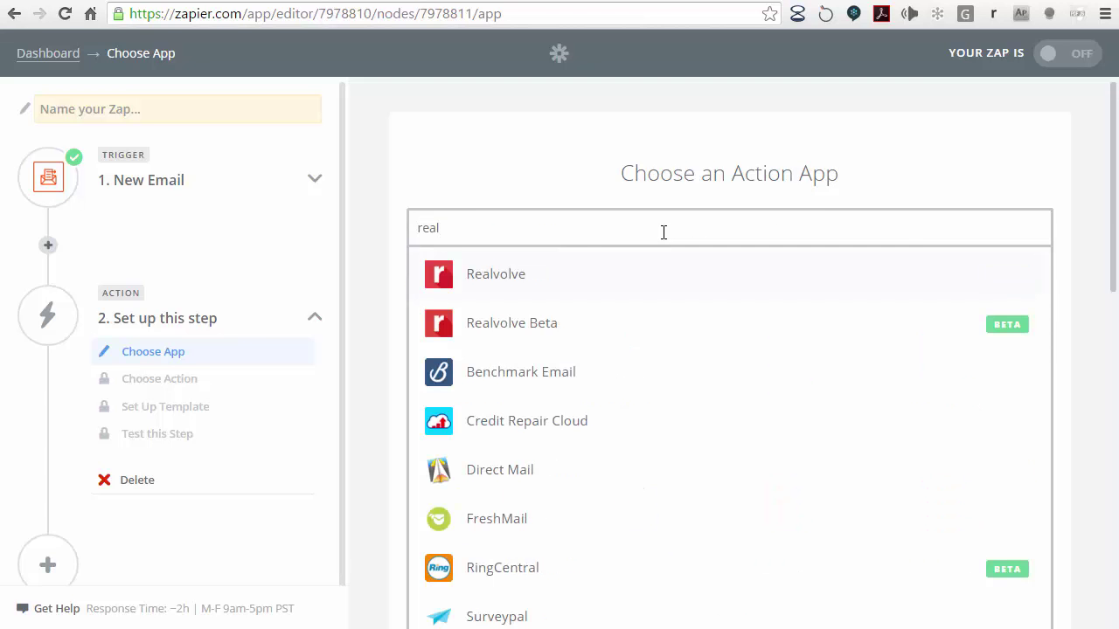
left_click(515, 287)
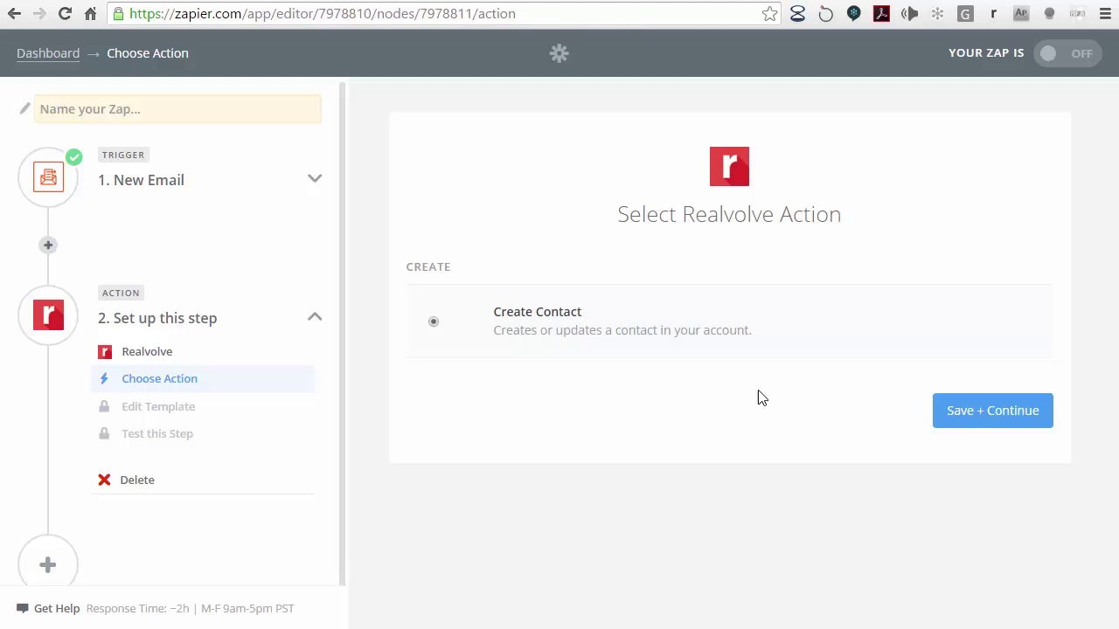
left_click(994, 423)
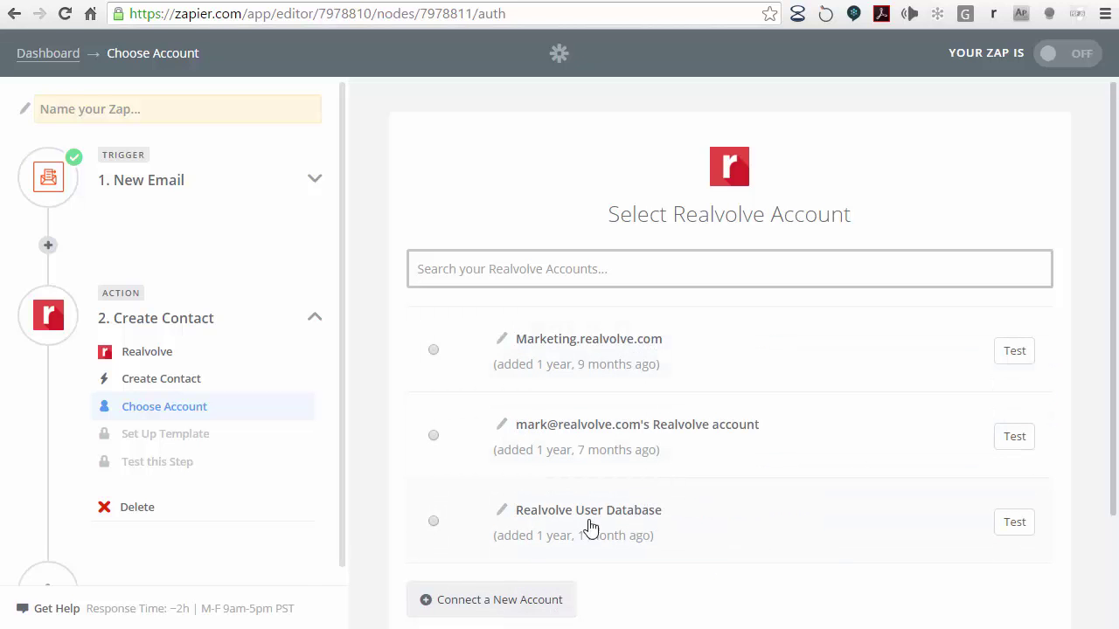
left_click(489, 600)
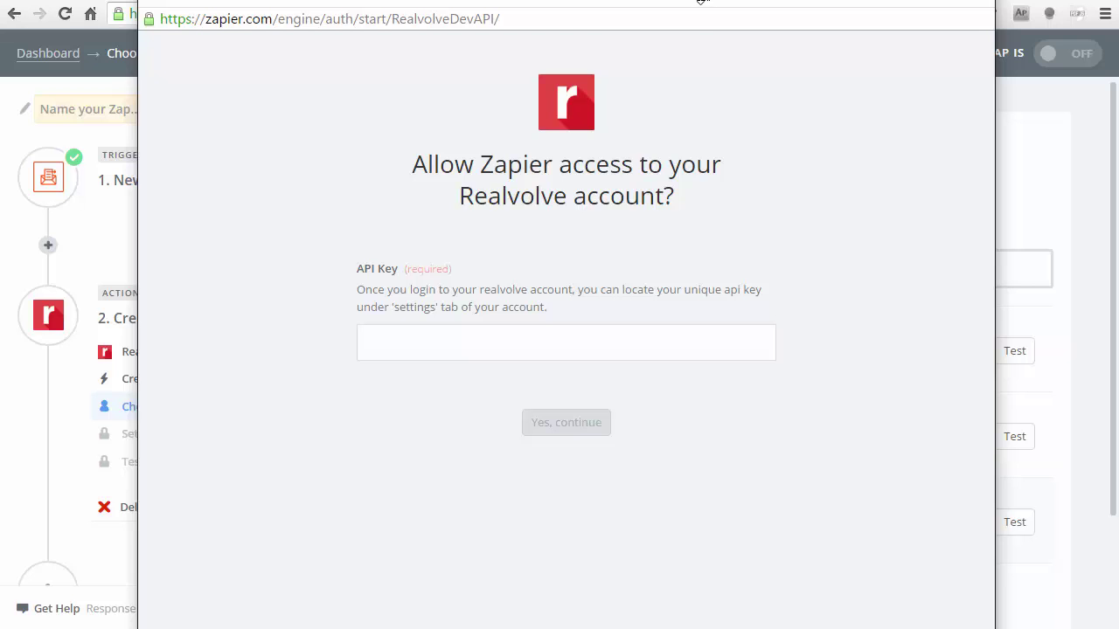
left_click_drag(702, 2, 699, 60)
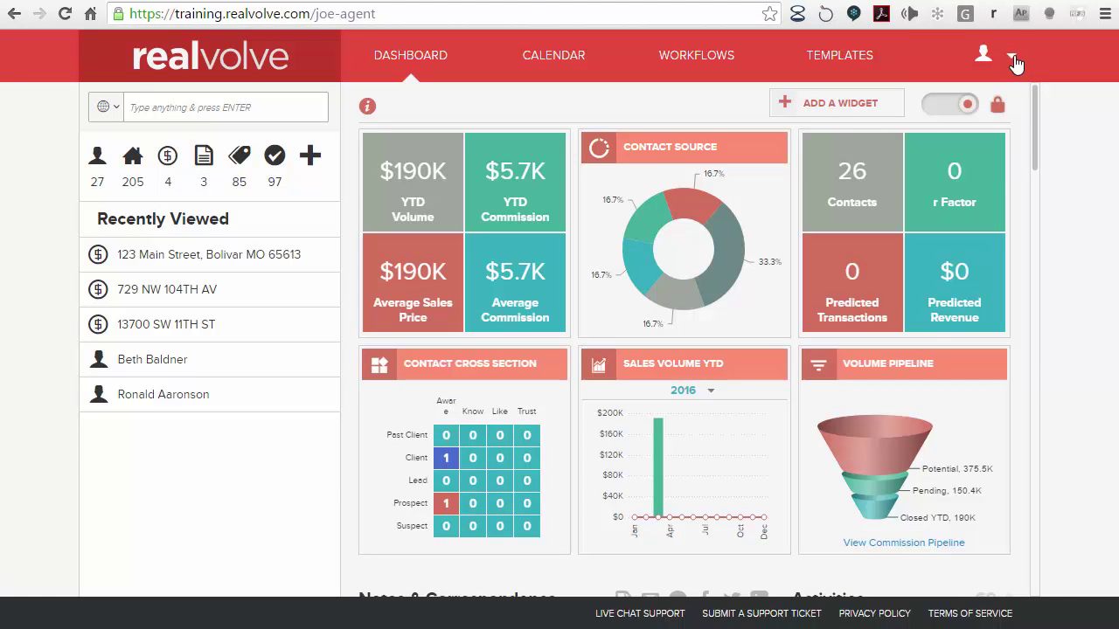
Go to Realvolve's Settings > Integrations page.
left_click(1010, 58)
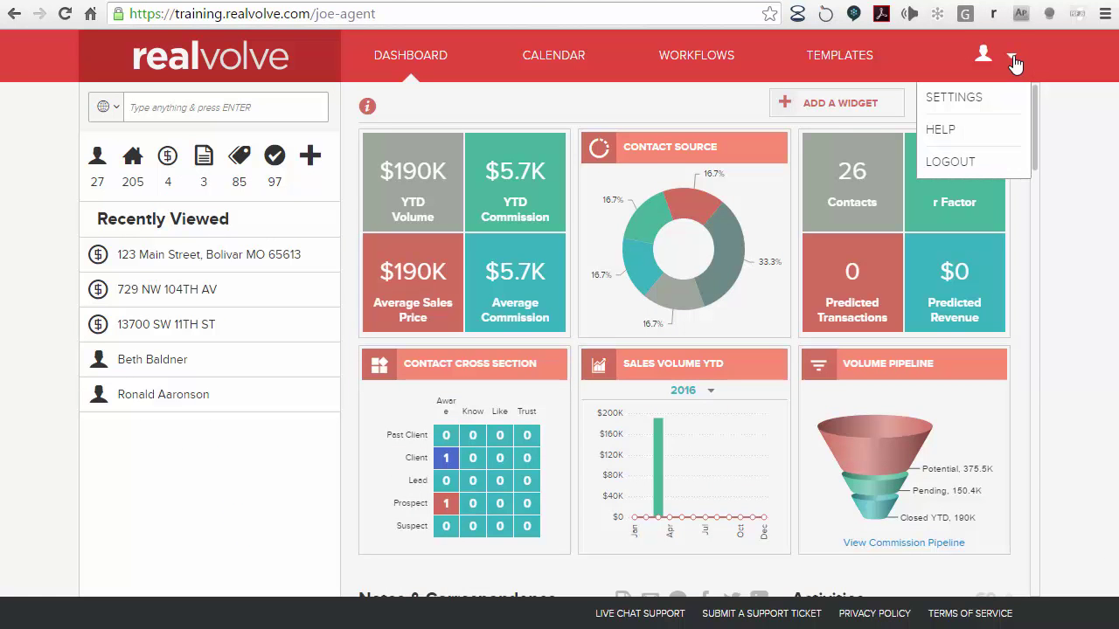
left_click(970, 99)
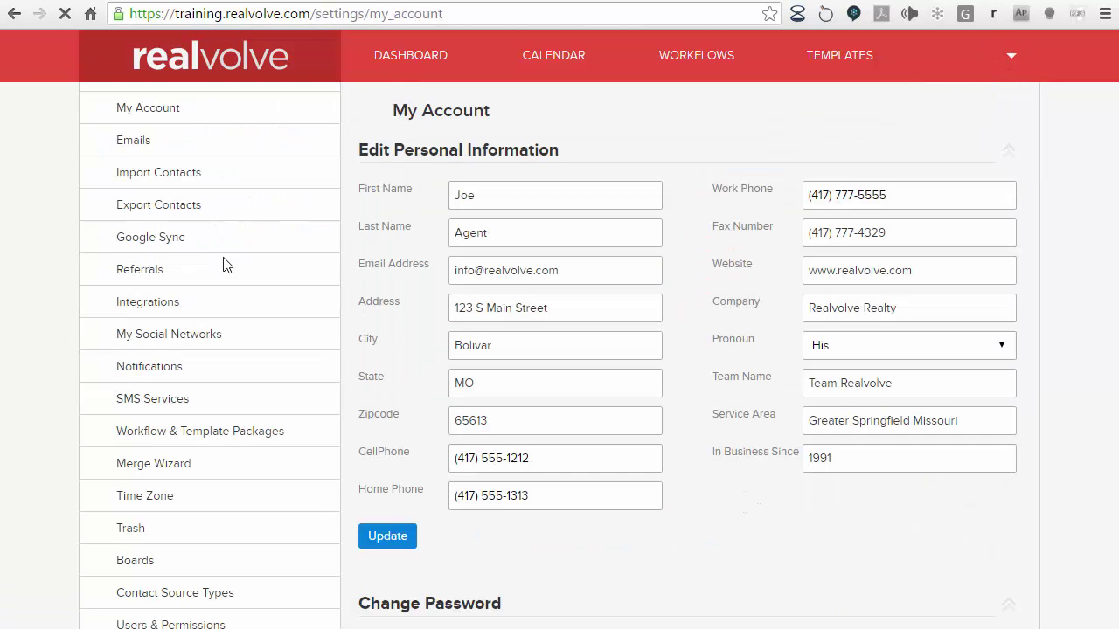
left_click(166, 310)
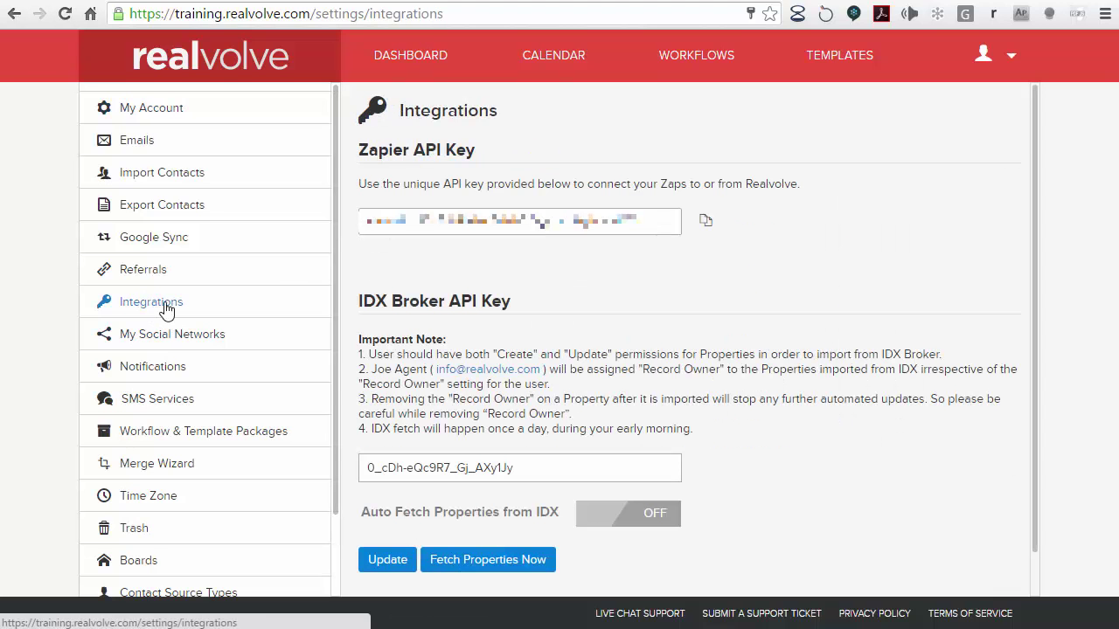
left_click(393, 232)
left_click(381, 178)
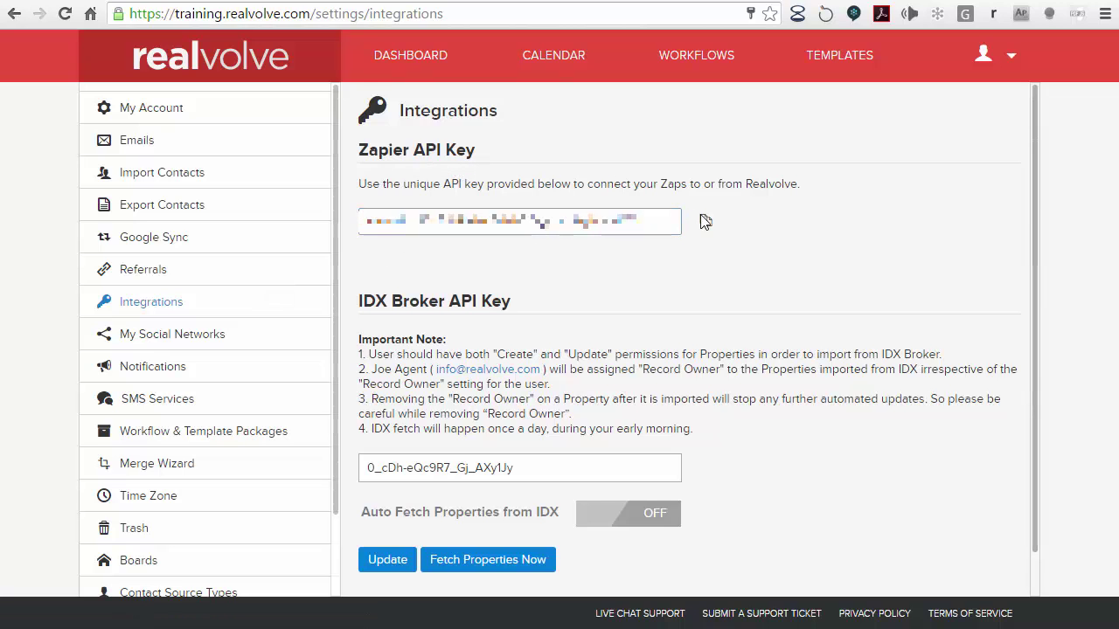
mouse_move(705, 220)
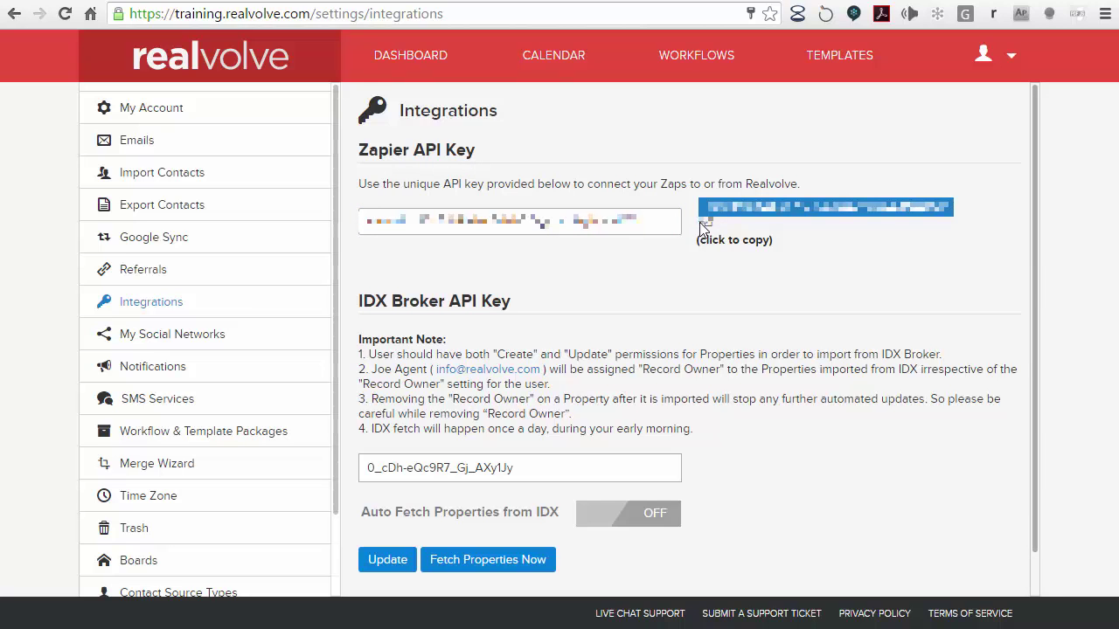
left_click(709, 229)
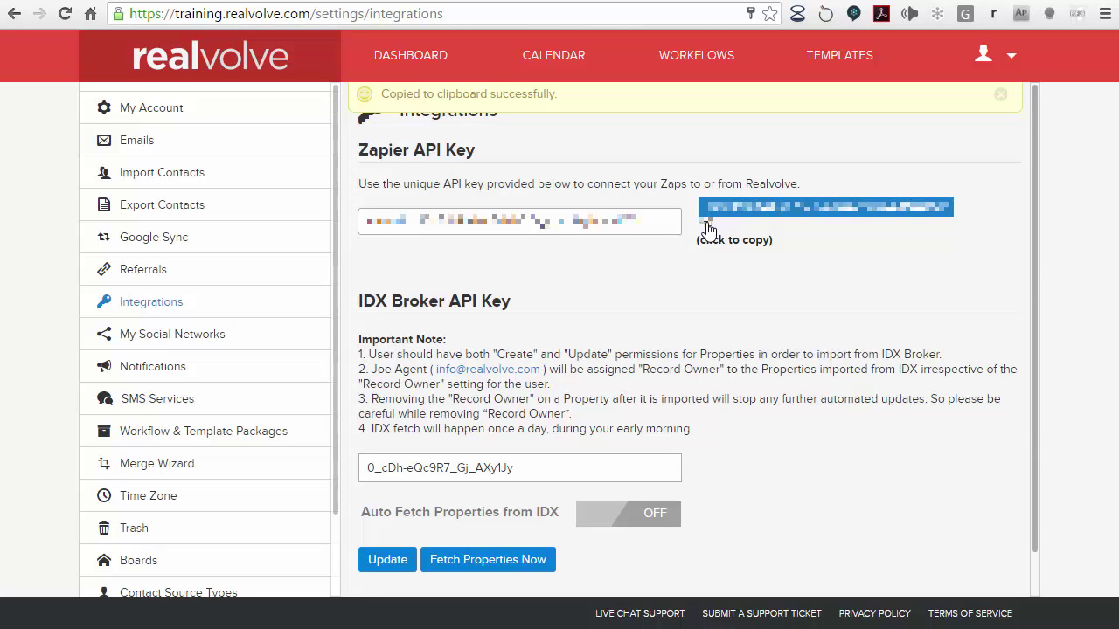
left_click(716, 1)
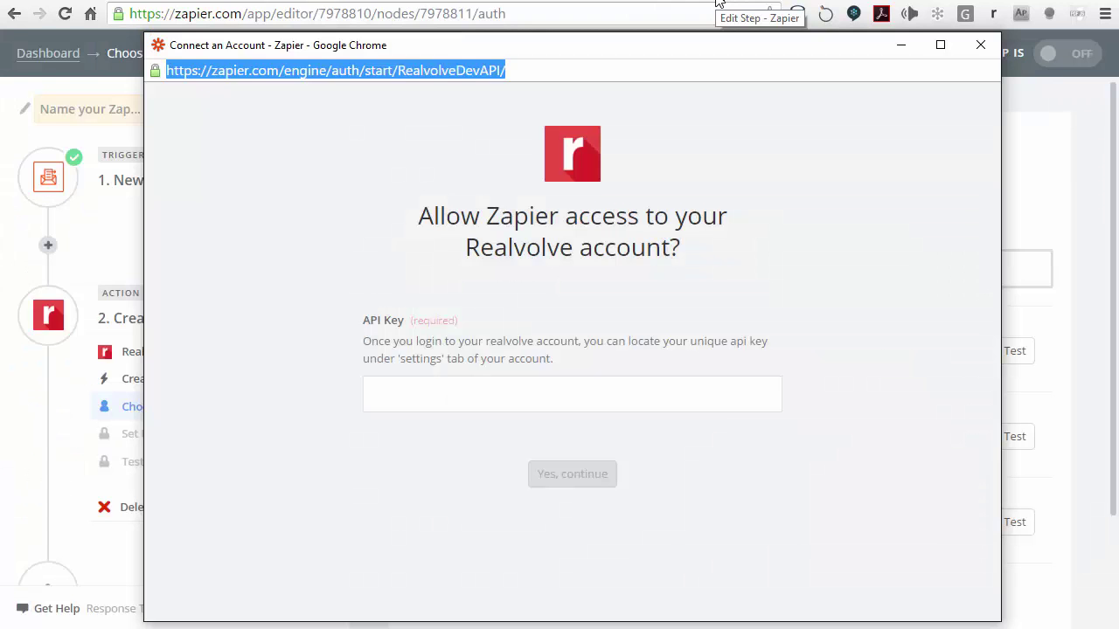
Paste the copied API key into the API Key field and connect the account.
left_click(473, 396)
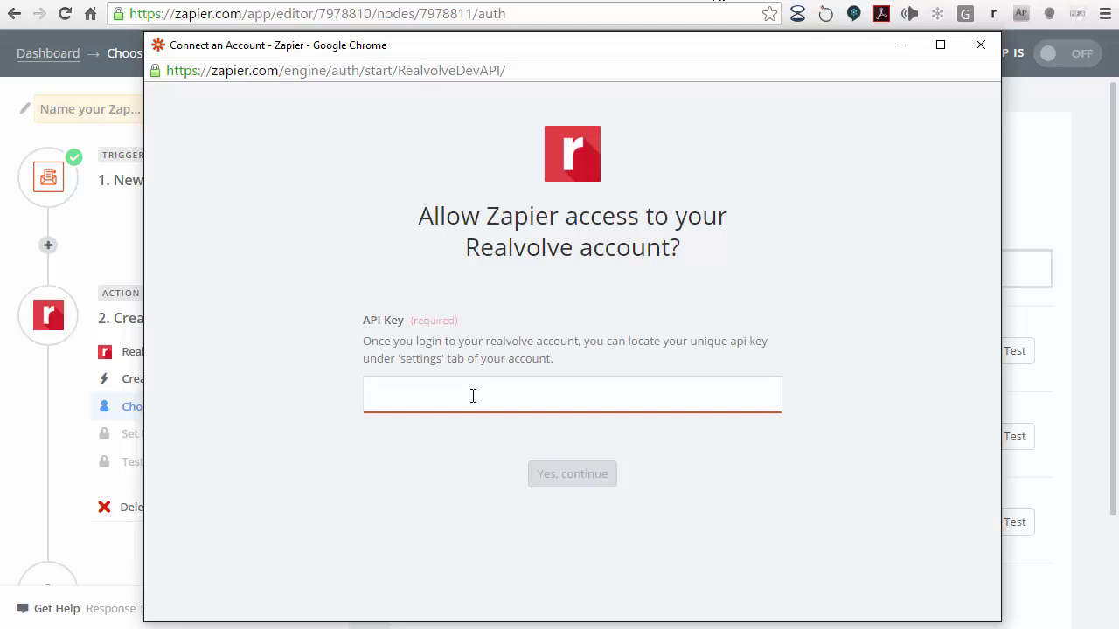
right_click(473, 396)
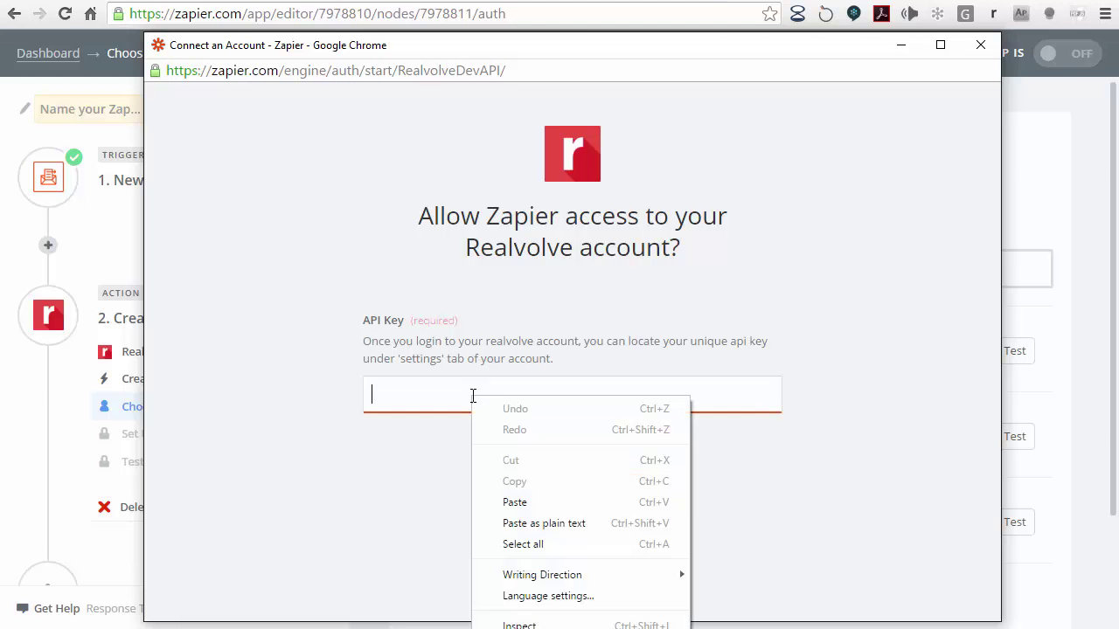
left_click(517, 501)
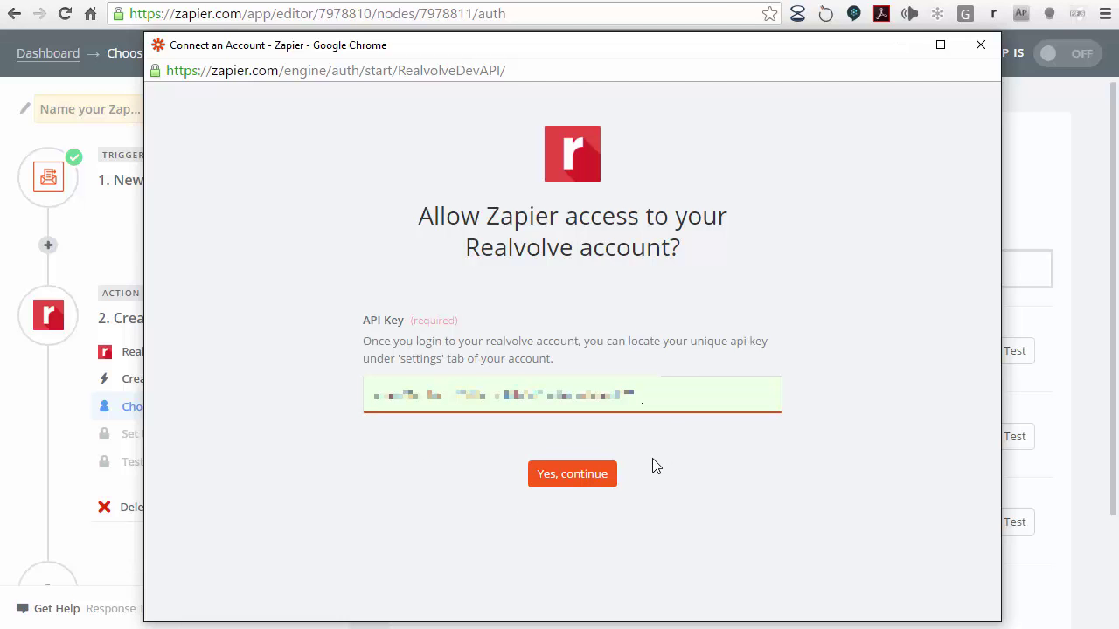
left_click(585, 491)
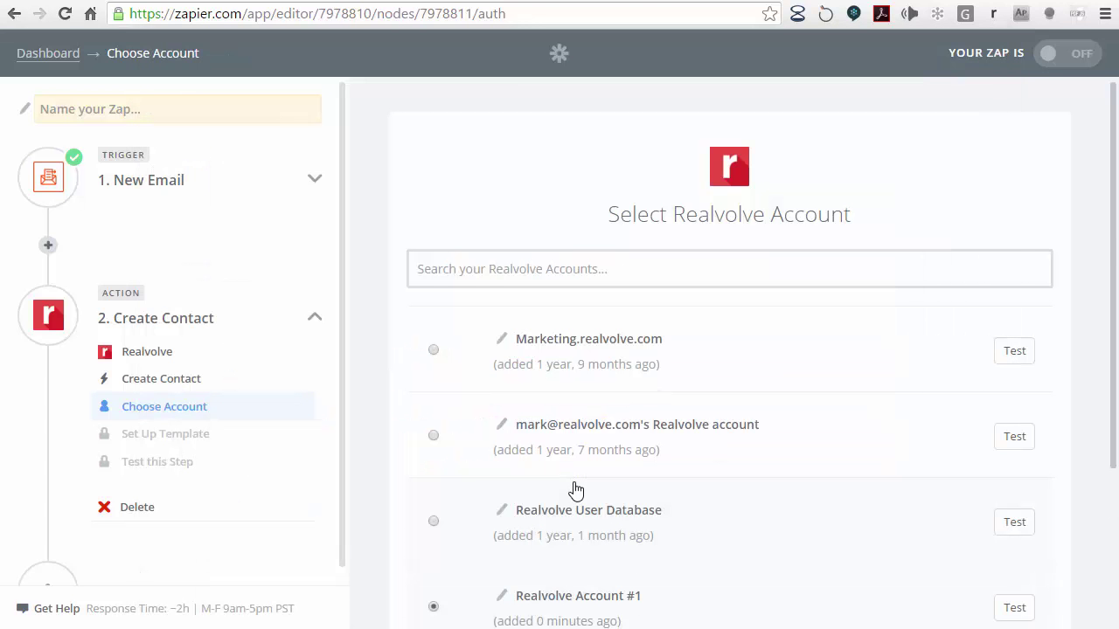
Test Realvolve Account #1 successfully and save it.
scroll(682, 472, "down", 2)
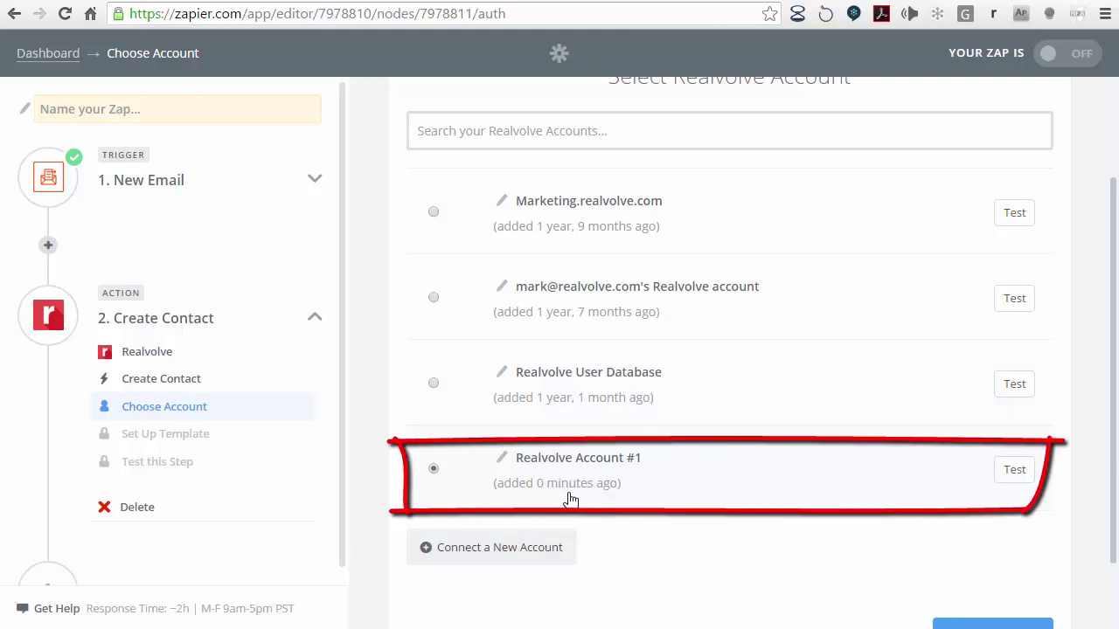
left_click(1008, 478)
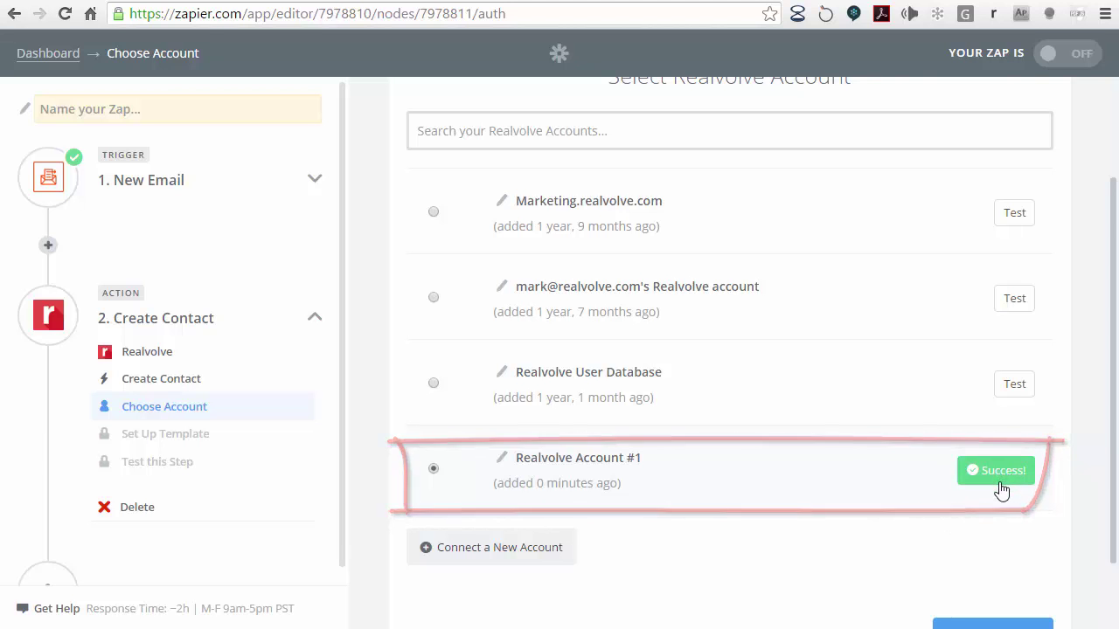
left_click_drag(1114, 469, 1114, 536)
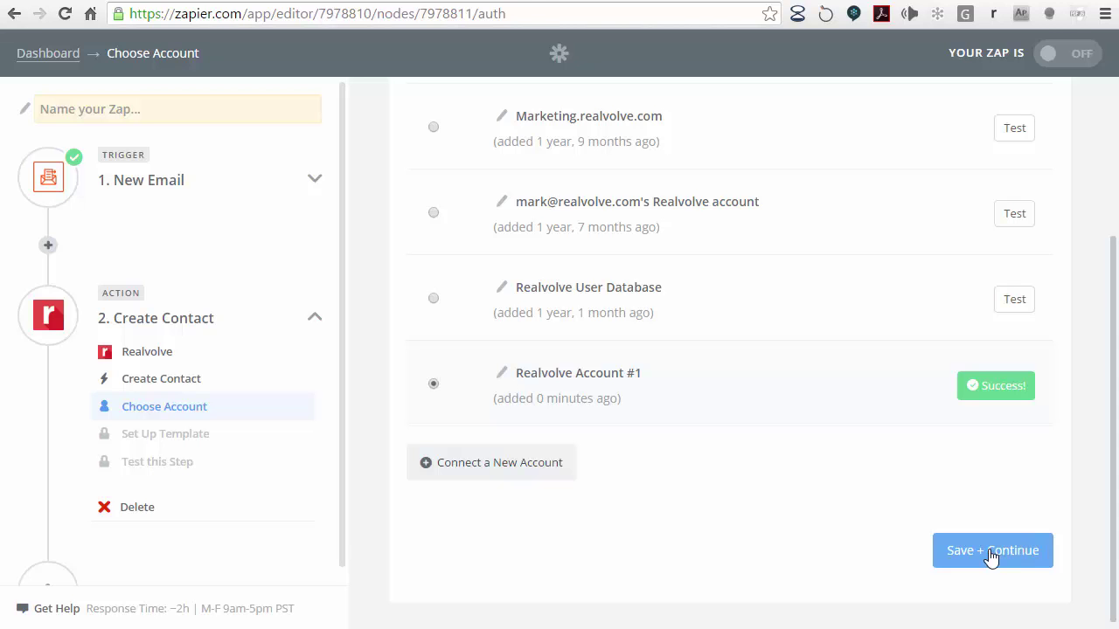
left_click(990, 558)
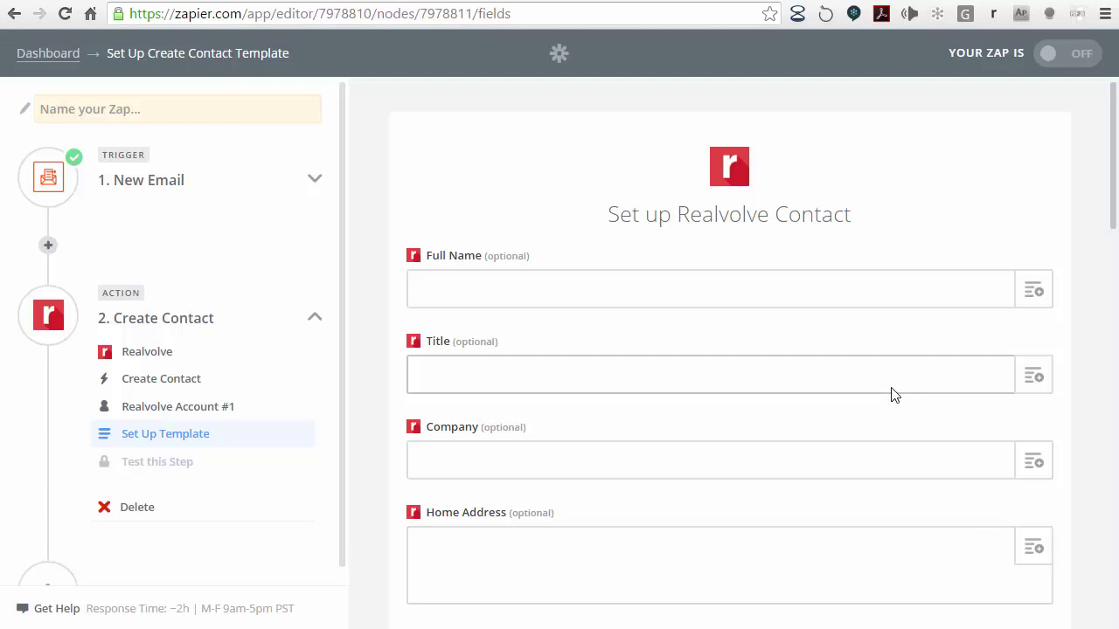
Map Parse Output Fullname into the contact's Full Name field.
left_click(643, 292)
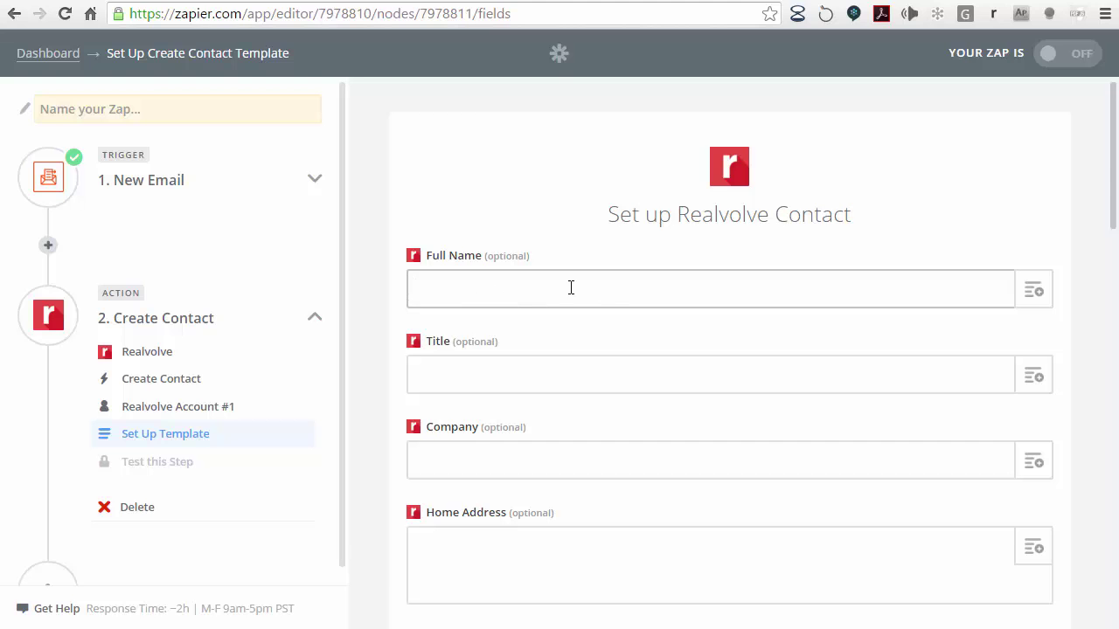
left_click(1034, 290)
left_click_drag(1114, 205, 1114, 231)
left_click(1113, 231)
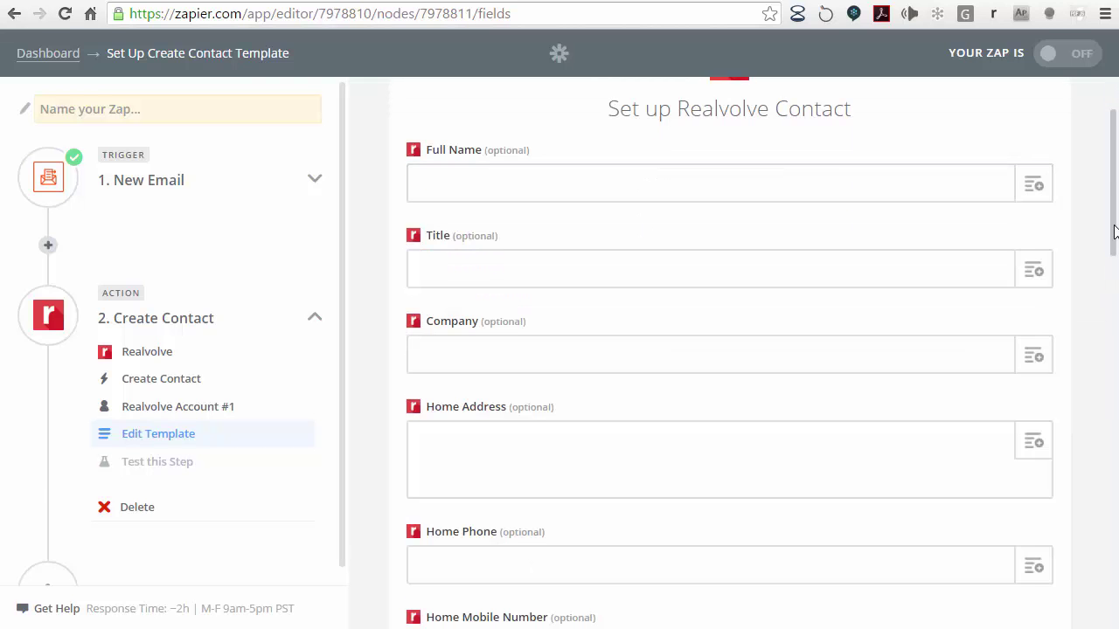
left_click(1036, 182)
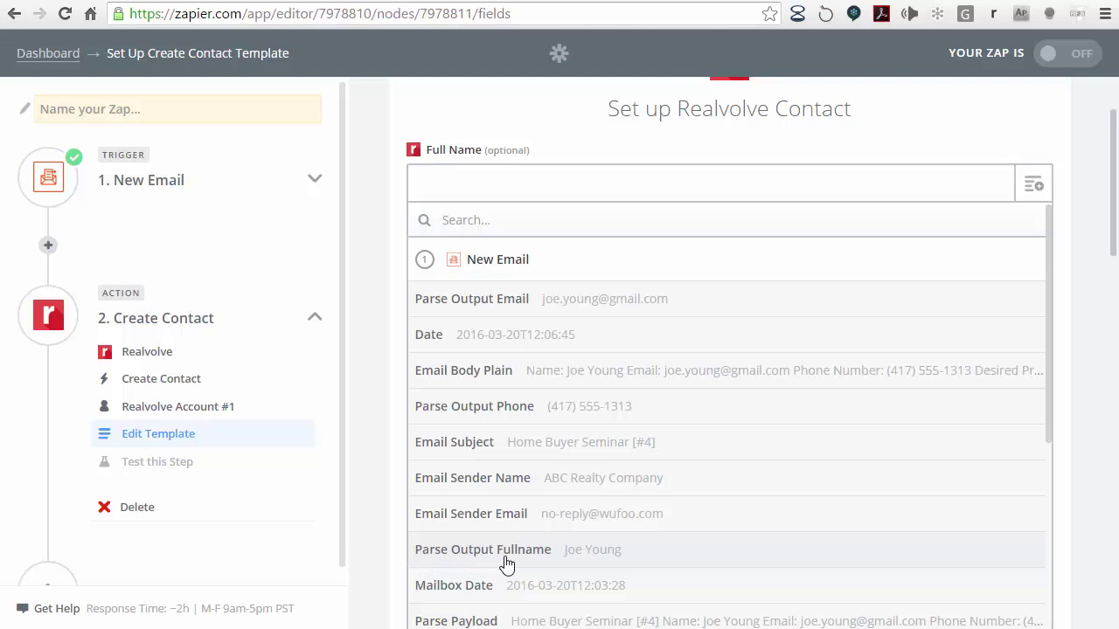
left_click(620, 562)
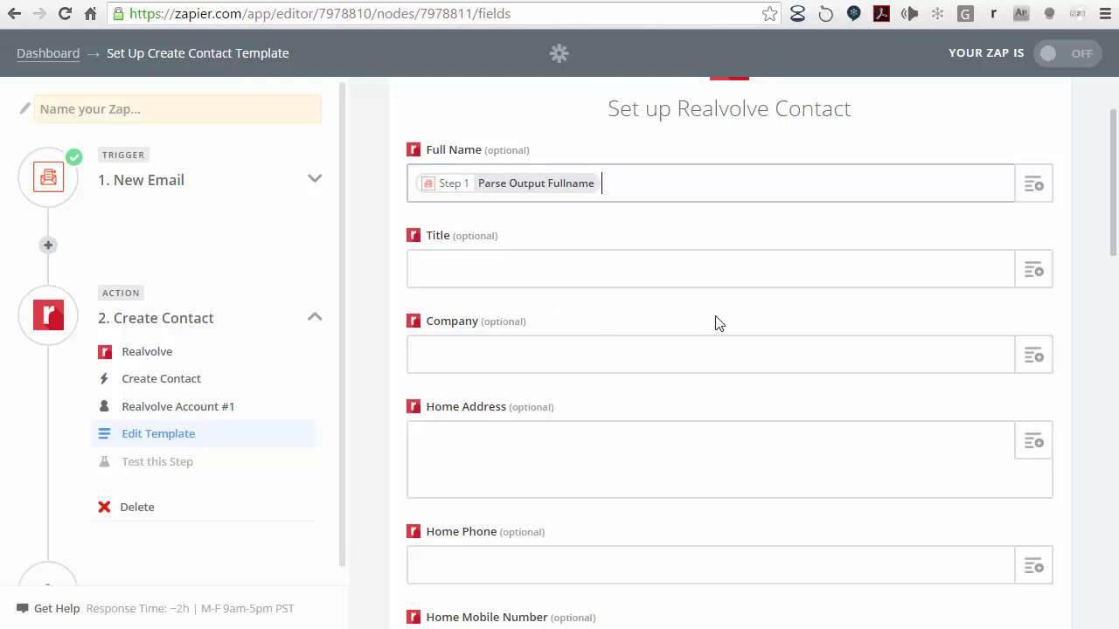
Map Parse Output Phone into Home Mobile Number and Parse Output Email into Home Email.
left_click_drag(1115, 204, 1114, 284)
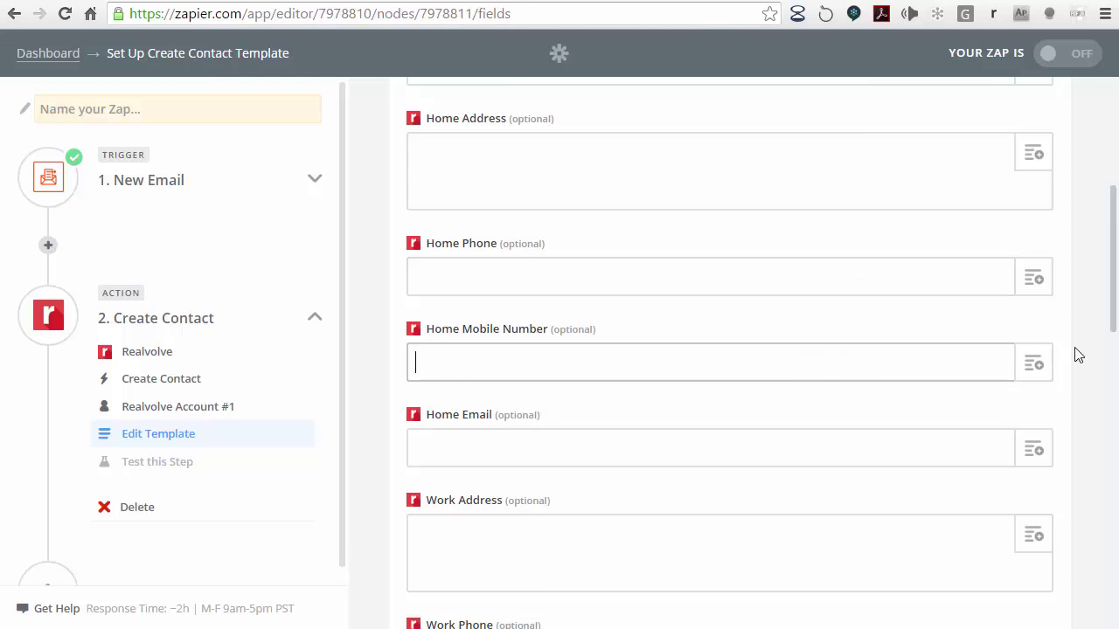
left_click(1034, 367)
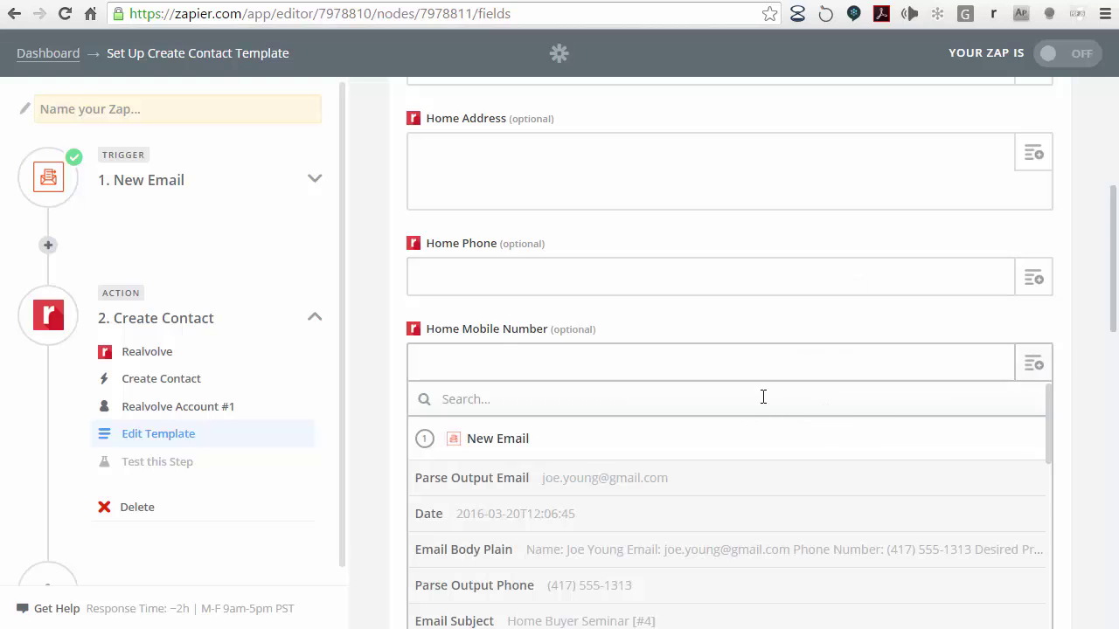
left_click(520, 594)
scroll(1112, 282, "down", 3)
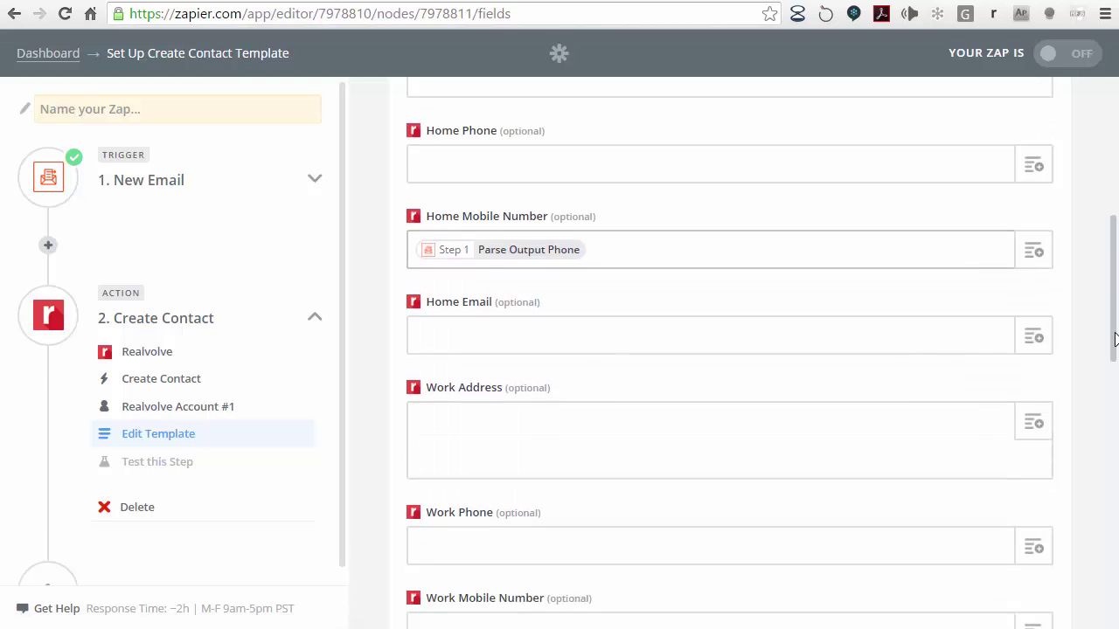
left_click(1037, 239)
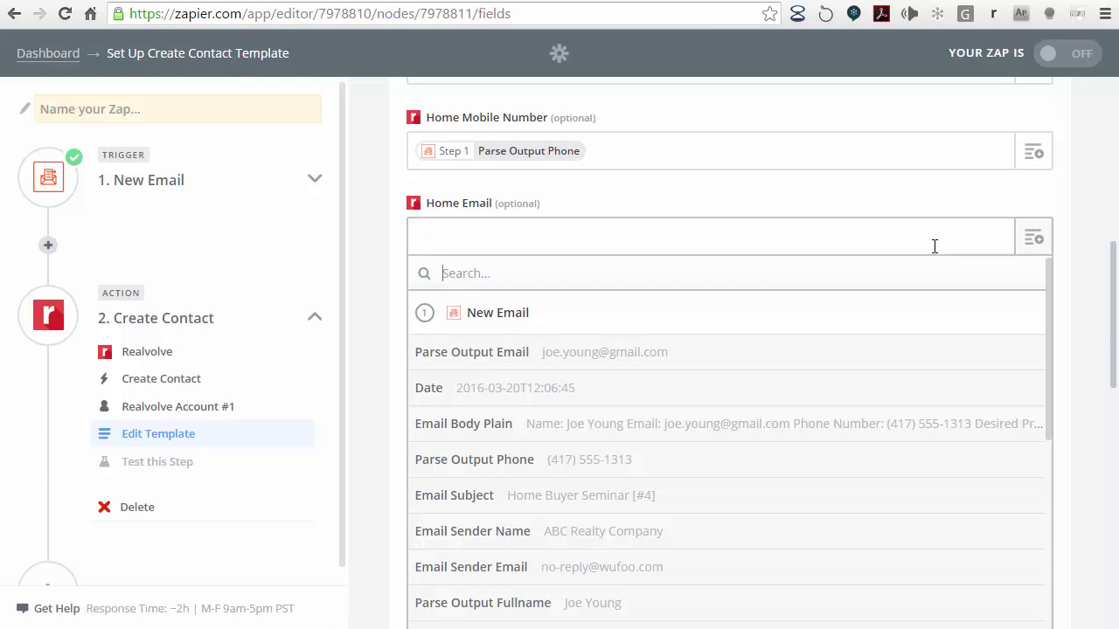
left_click(536, 358)
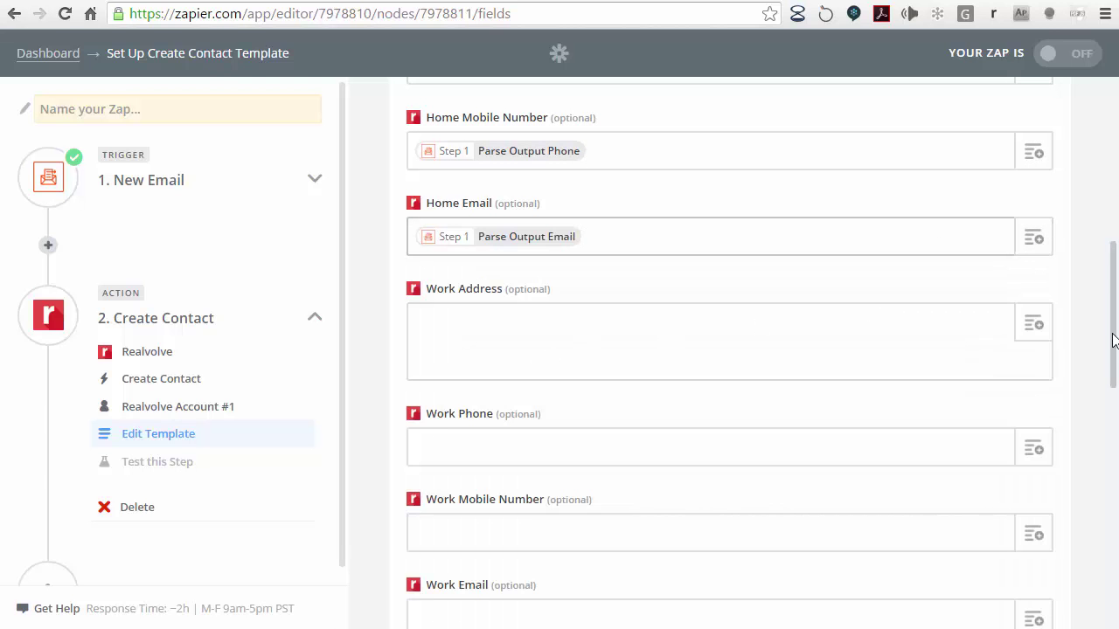
left_click_drag(1111, 332, 1083, 563)
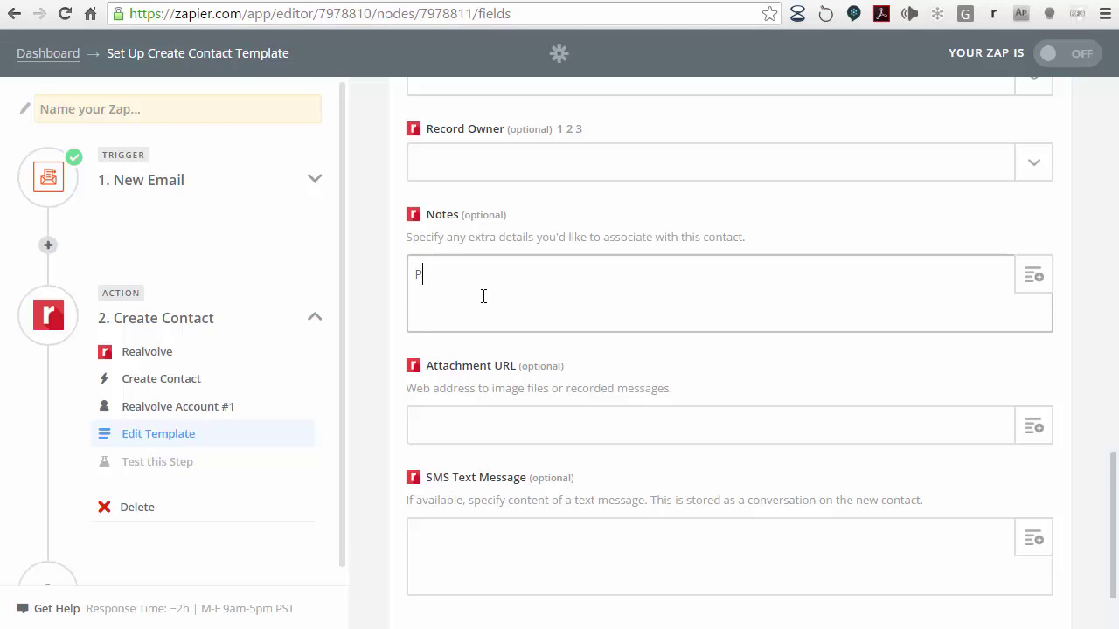
Fill Notes with 'Price Range:' followed by Step 1's Parse Output Note.
type("rice Range:")
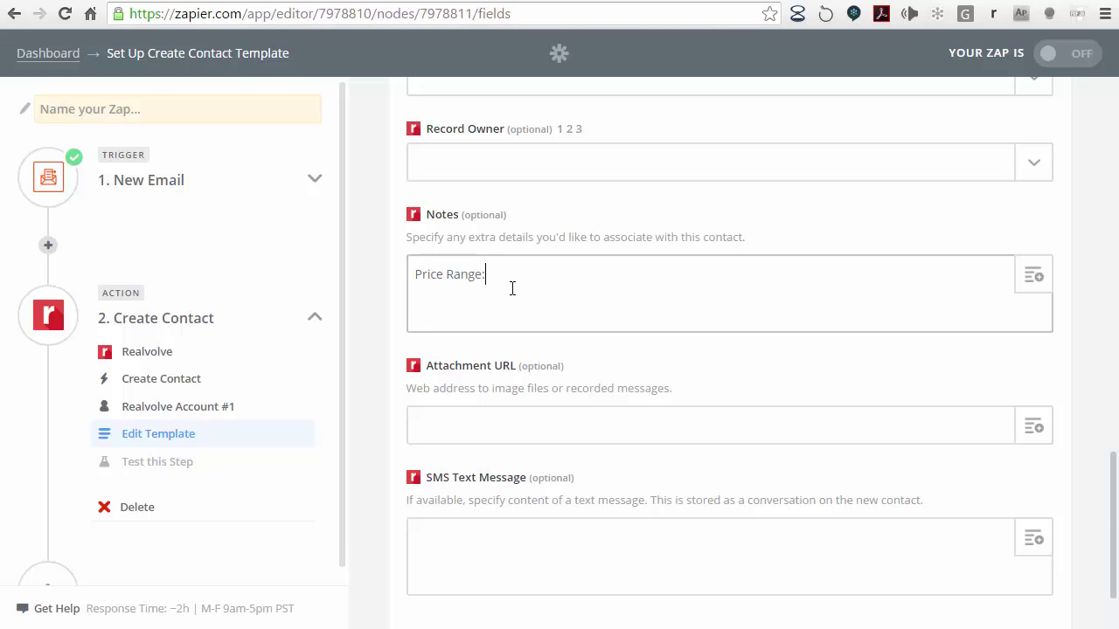
left_click(1034, 277)
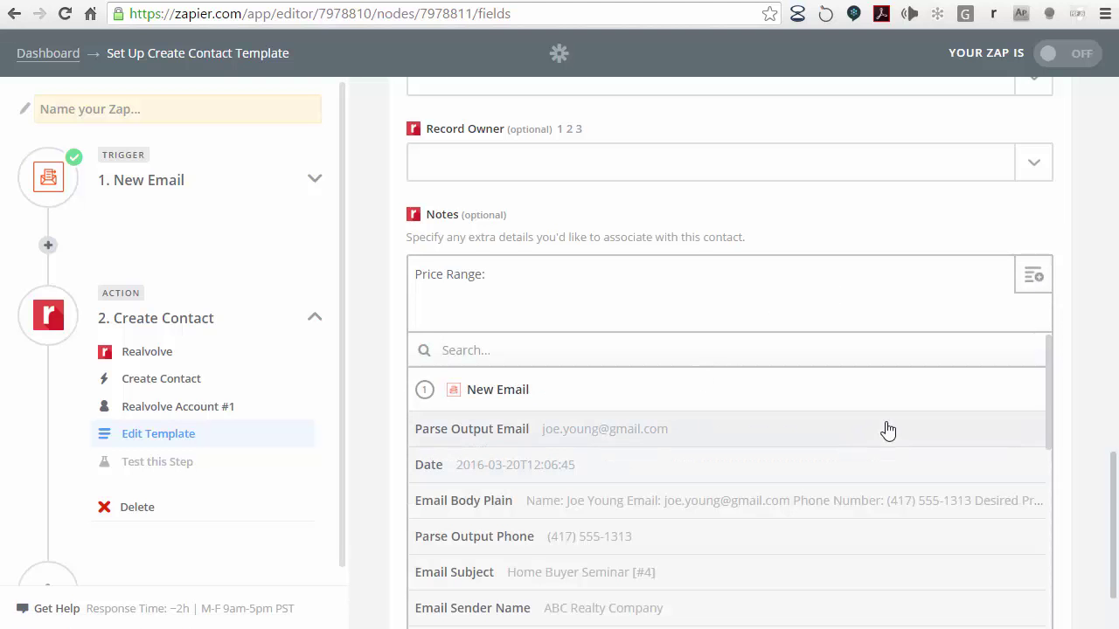
scroll(529, 499, "down", 5)
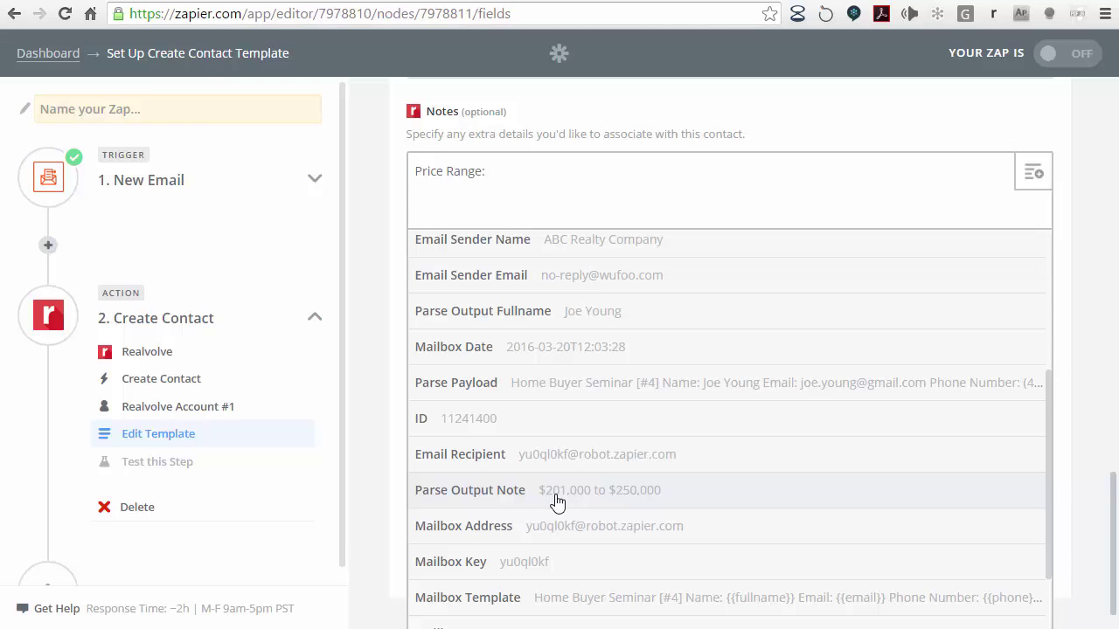
left_click(556, 500)
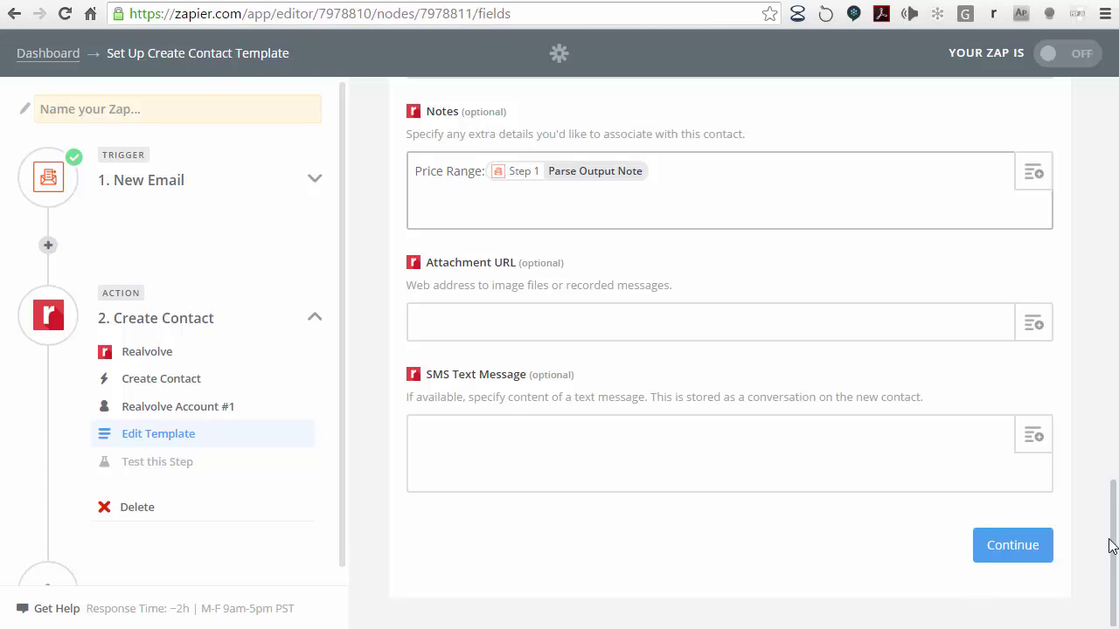
left_click_drag(1114, 540, 1106, 400)
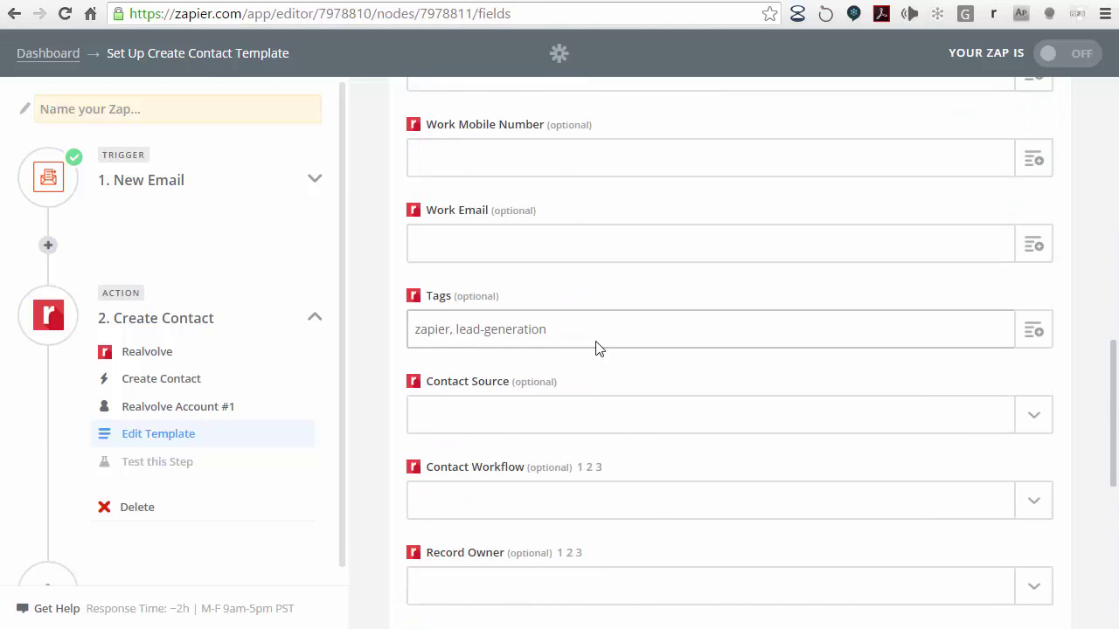
Set Contact Workflow to DIGGS - Buyer Lead KIT and continue to the test page.
scroll(479, 267, "down", 3)
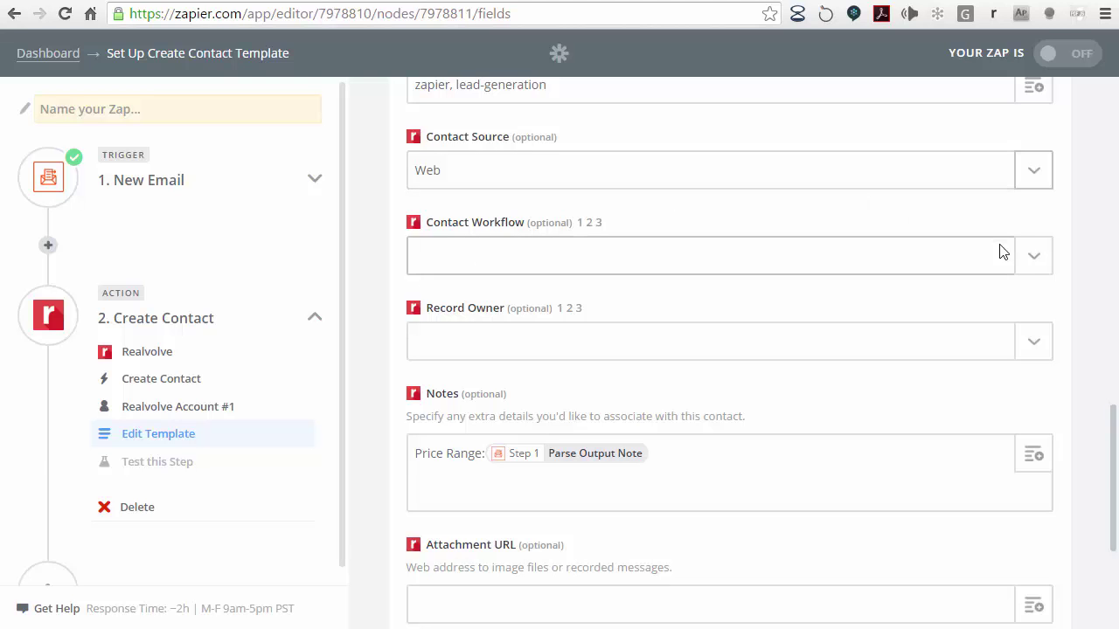
left_click(1034, 270)
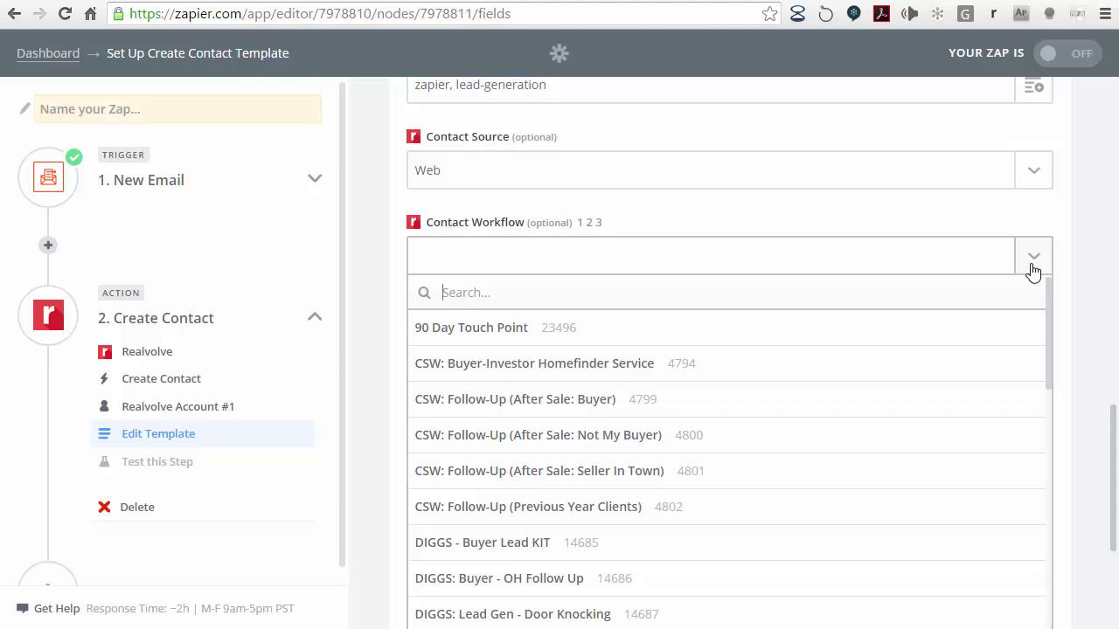
left_click(473, 543)
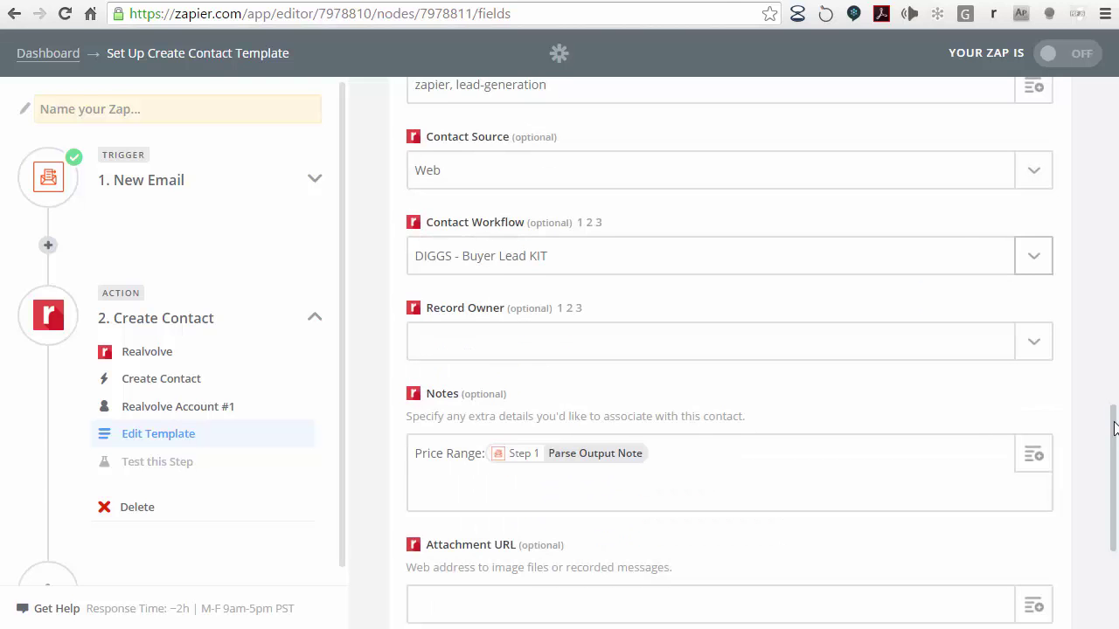
left_click_drag(1115, 435, 1114, 517)
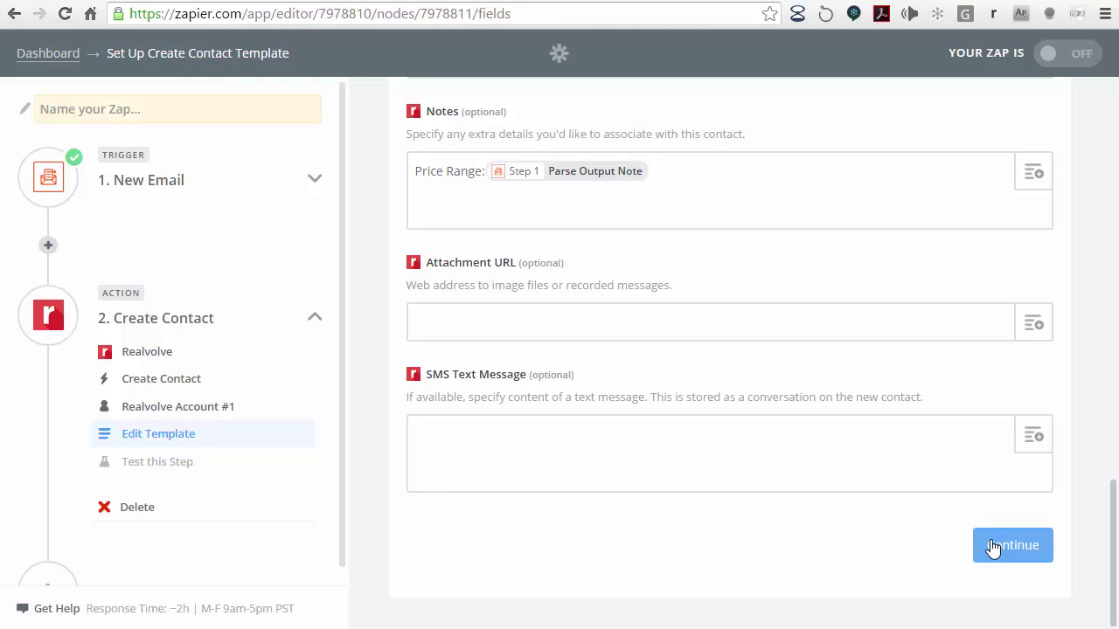
left_click(993, 547)
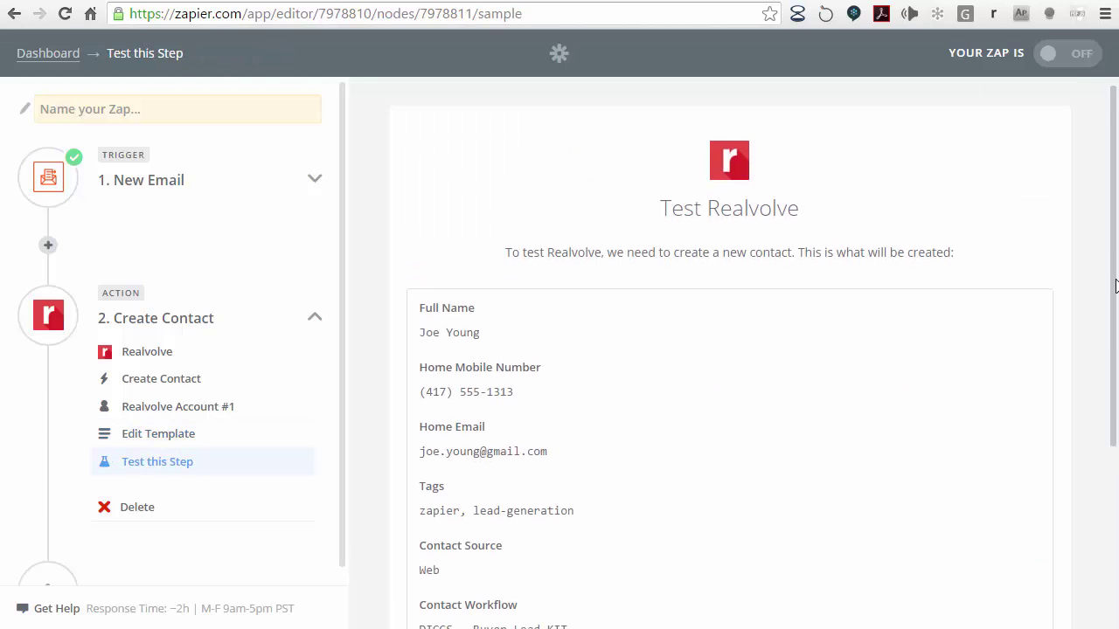
Create the sample test contact in Realvolve and finish the Zap setup.
left_click_drag(1115, 286, 1114, 450)
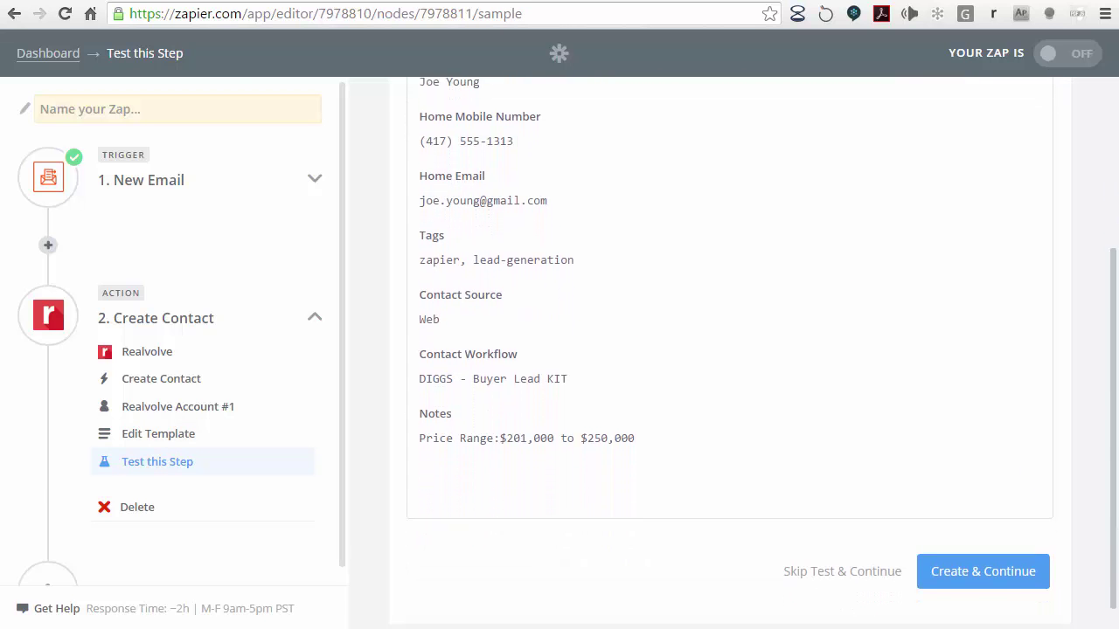
left_click(964, 581)
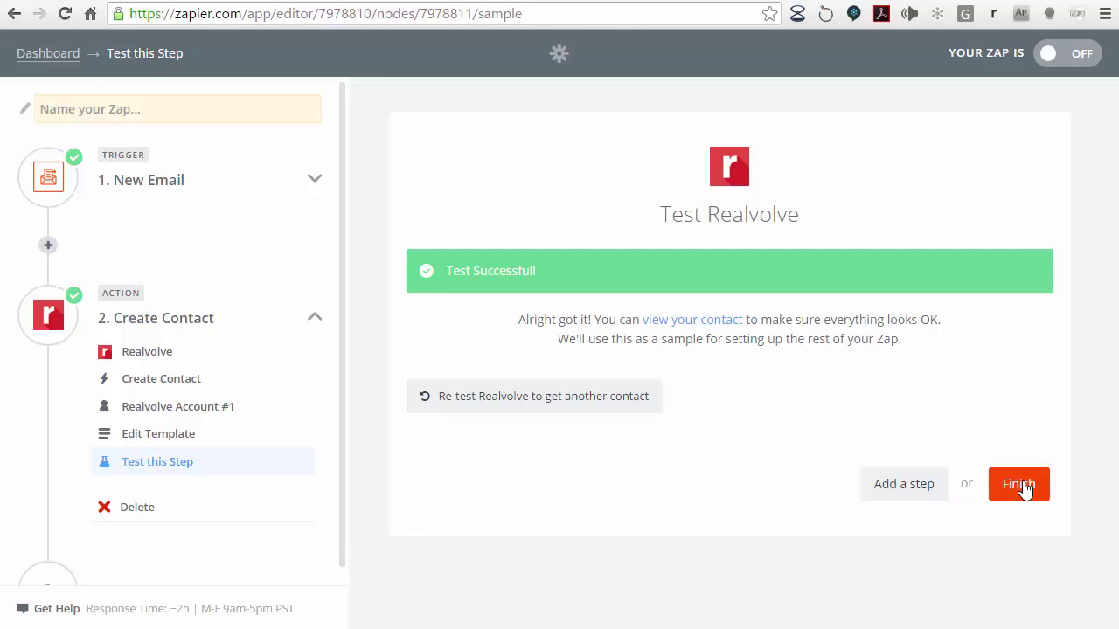
left_click(1014, 483)
Name the Zap 'New Lead', switch it ON, and view it on the dashboard.
left_click(664, 323)
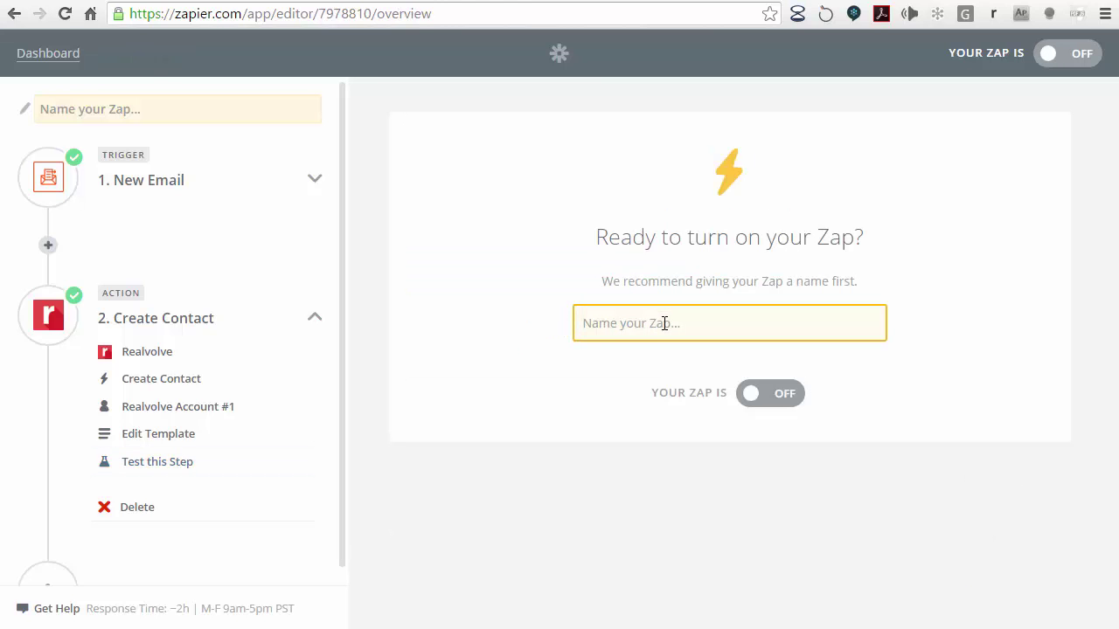
type("New Lead")
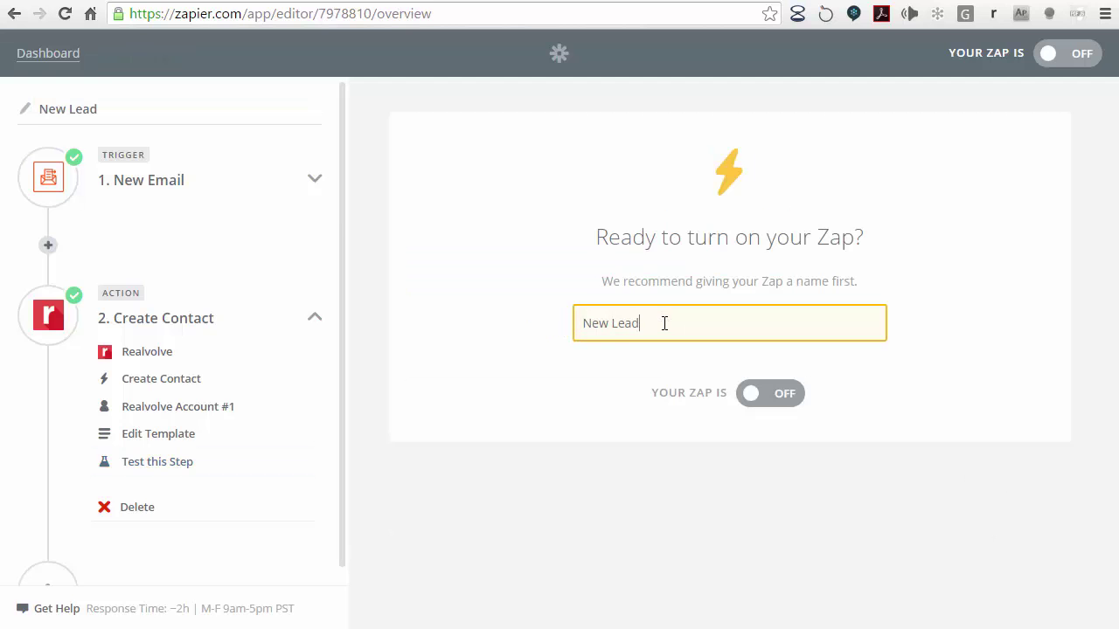
left_click(778, 399)
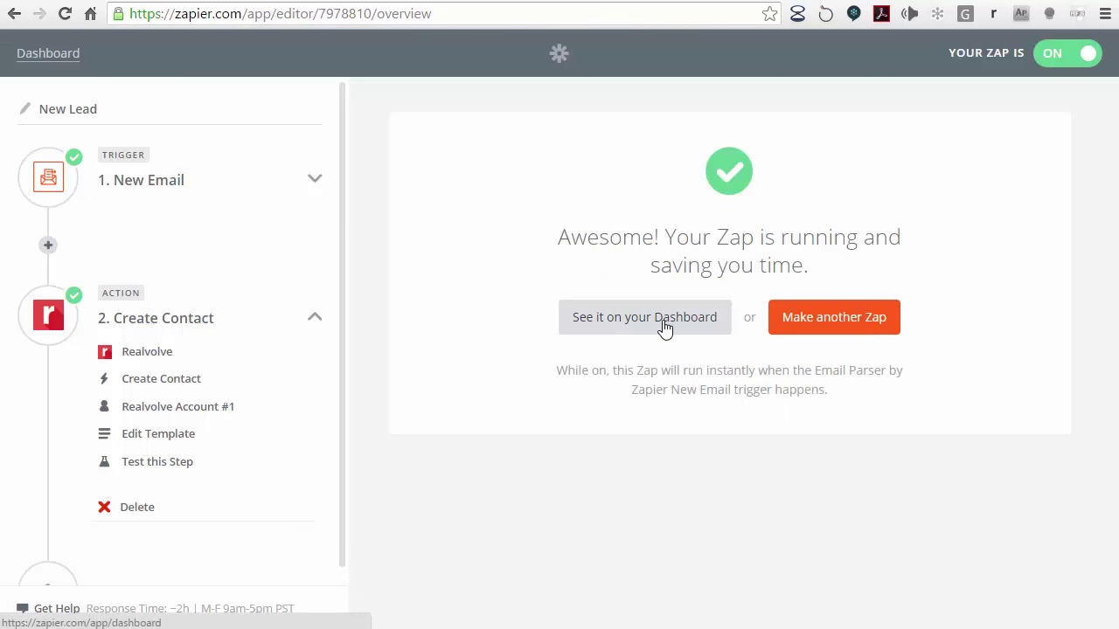
left_click(664, 326)
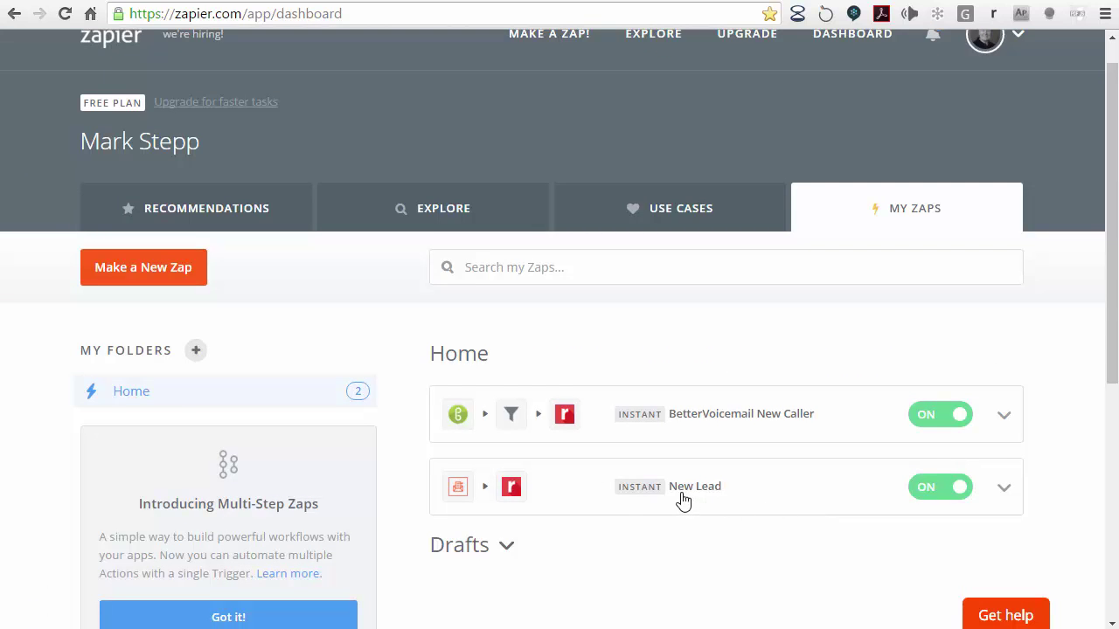
left_click_drag(1113, 352, 1111, 395)
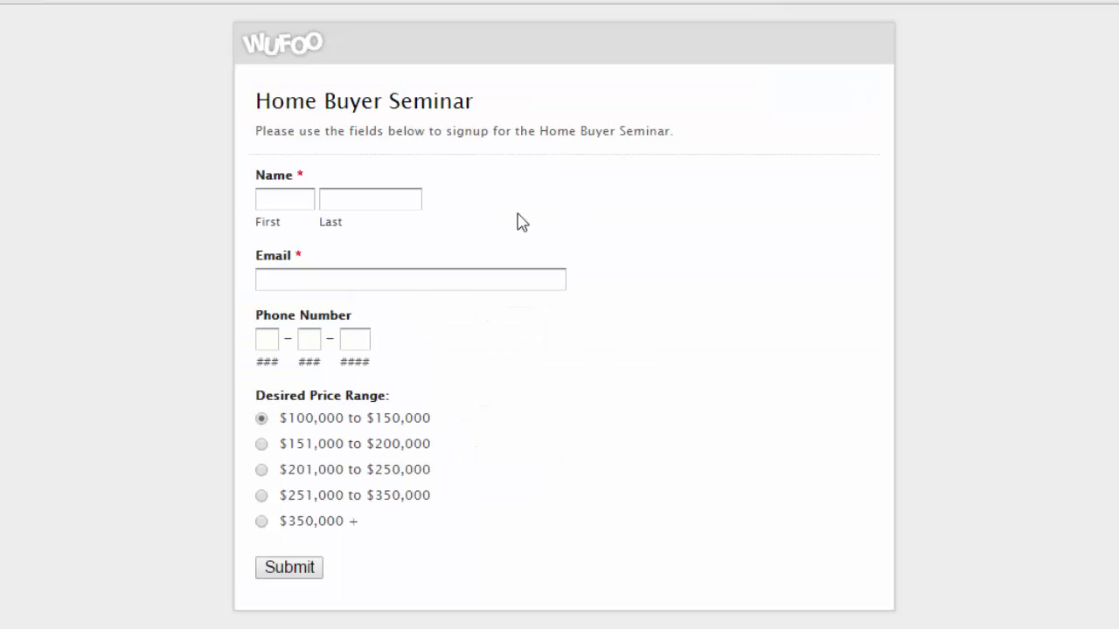
Enter the attendee's details, pick $251,000 to $350,000, and submit the seminar form.
left_click(300, 195)
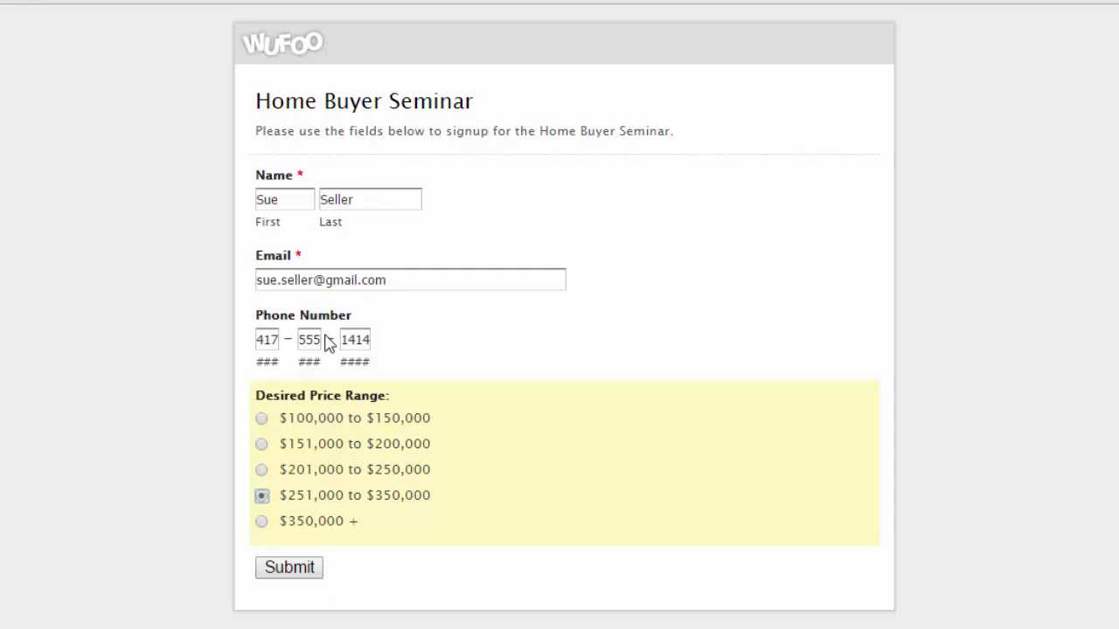
left_click(289, 568)
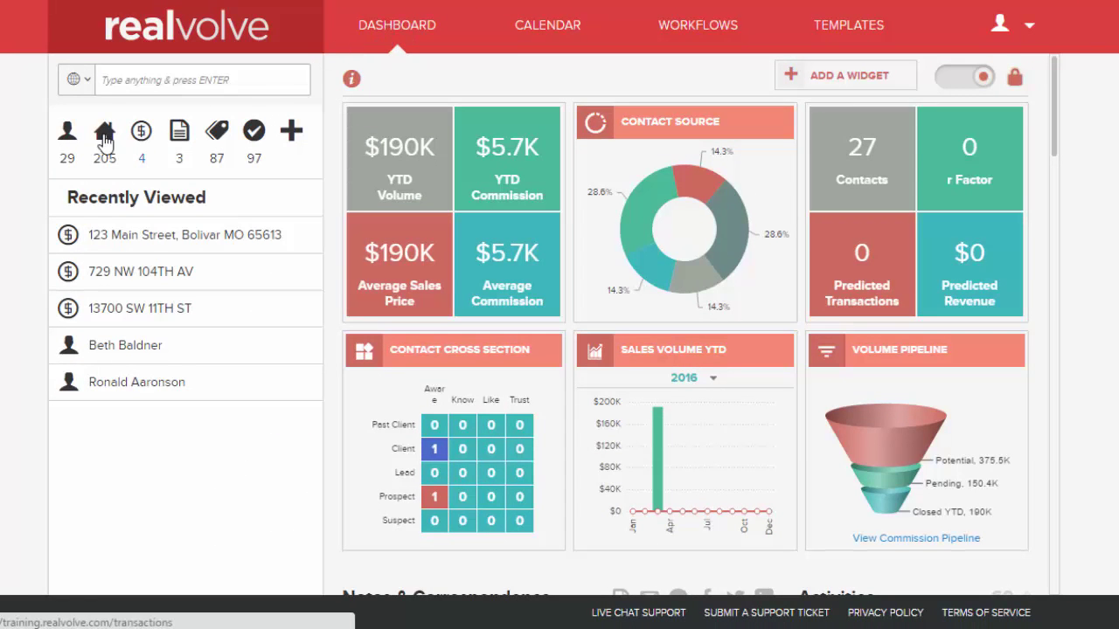
Open the newest Realvolve contact and view its 13 Buyer Lead Kit activities.
left_click(68, 133)
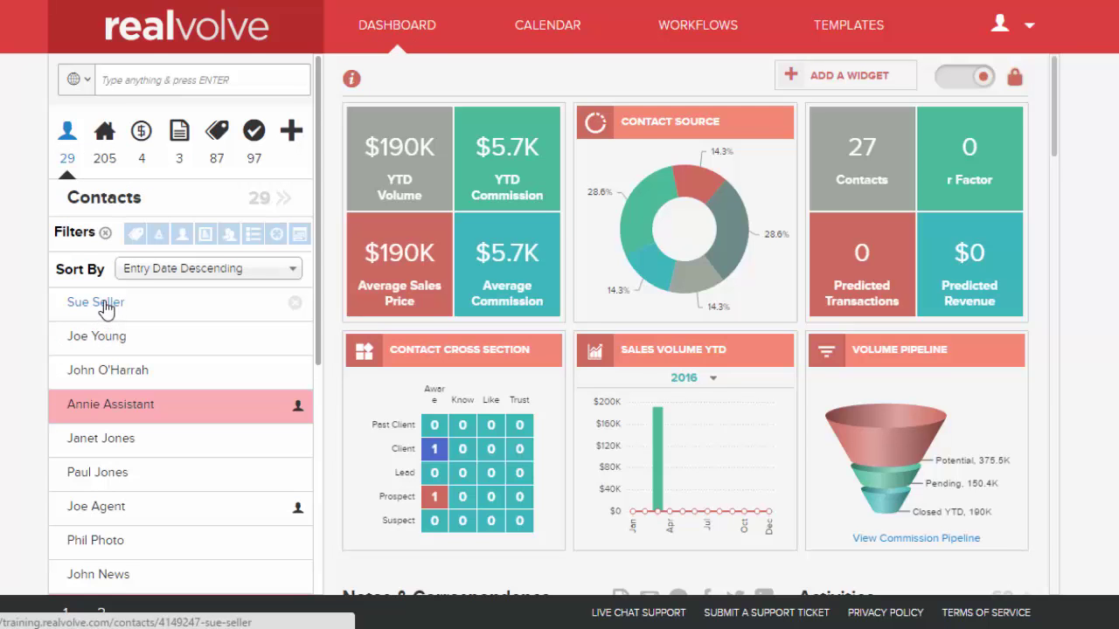
left_click(87, 306)
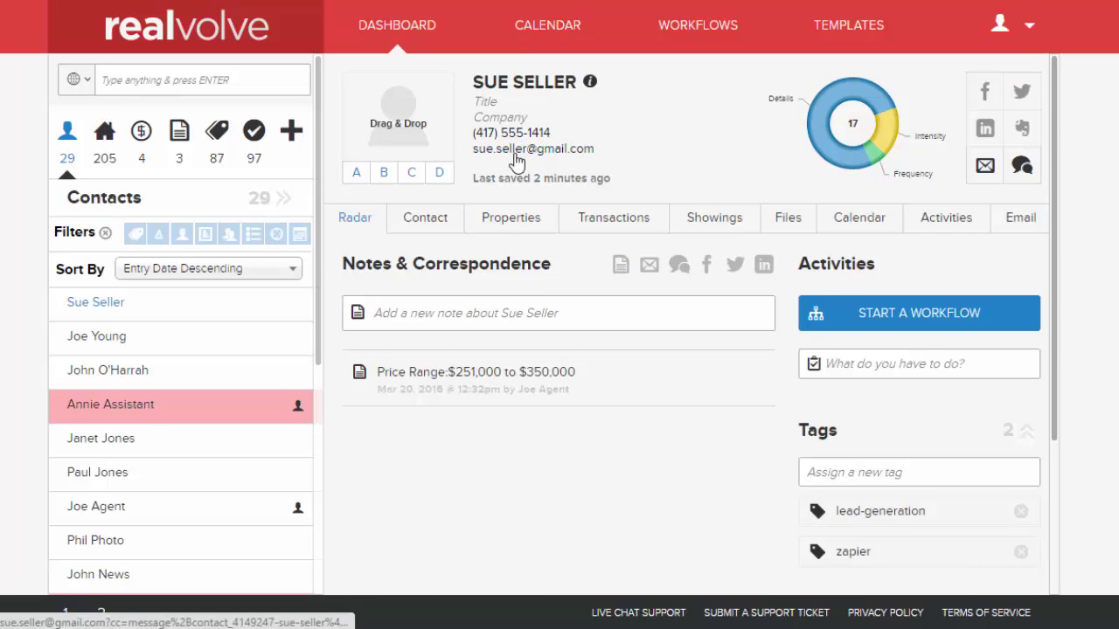
mouse_move(382, 382)
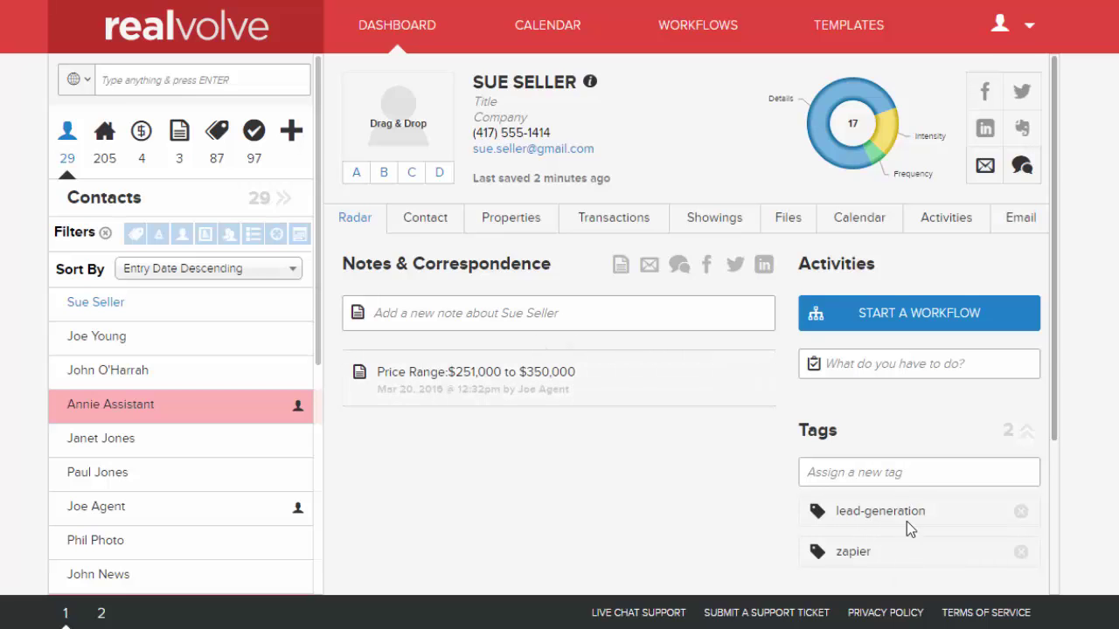
left_click(944, 220)
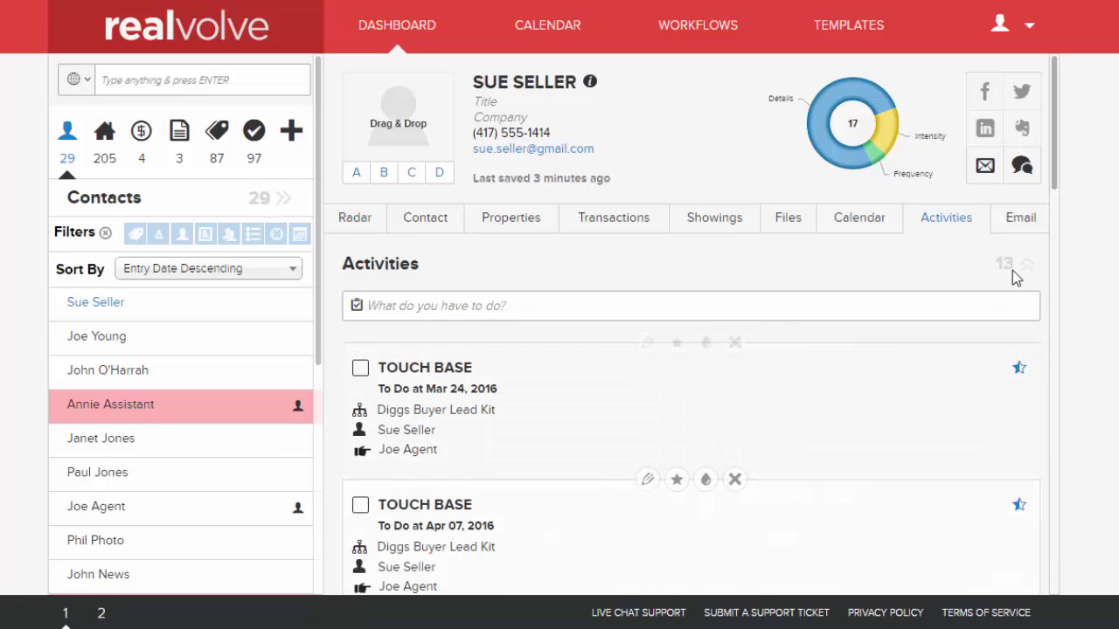
left_click_drag(1051, 185, 1056, 188)
scroll(1056, 189, "down", 1)
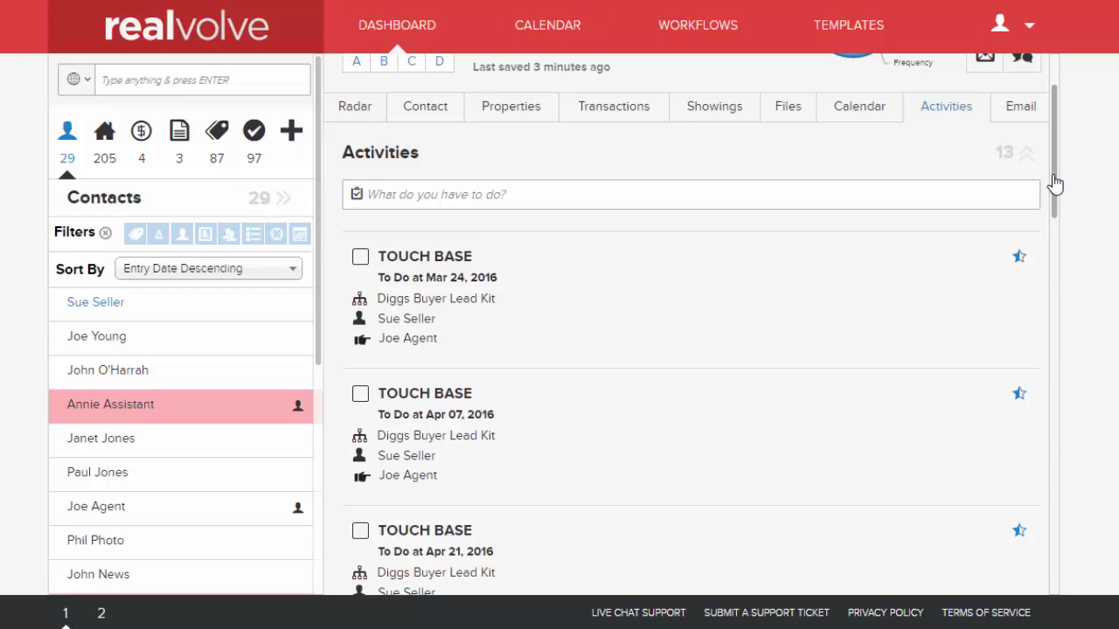
left_click(1052, 473)
scroll(1051, 473, "down", 10)
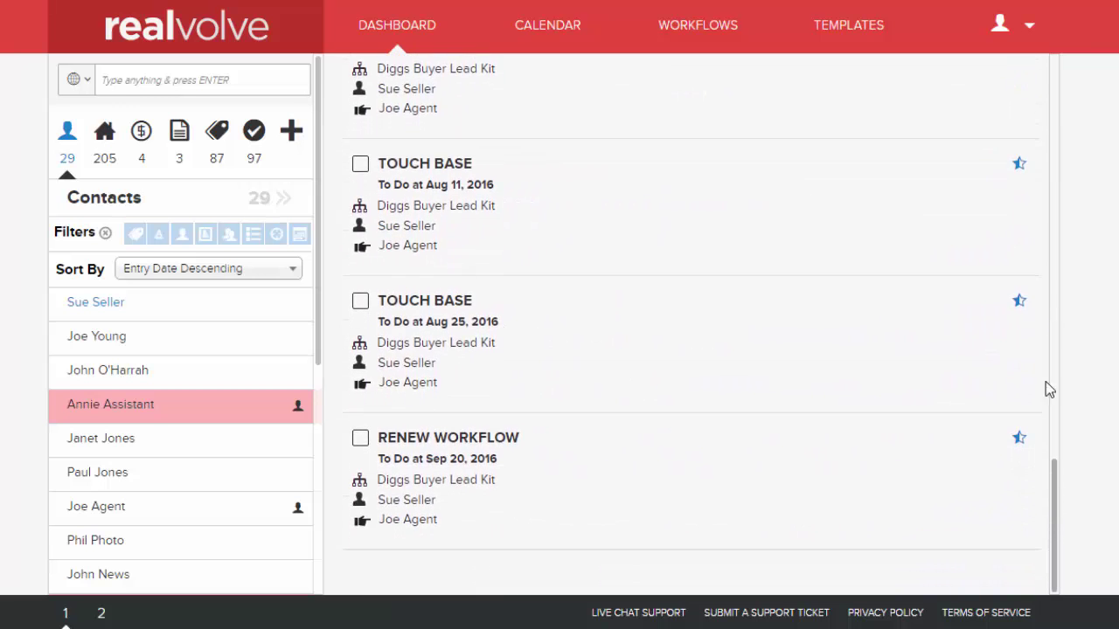
left_click(1059, 87)
scroll(1059, 86, "up", 5)
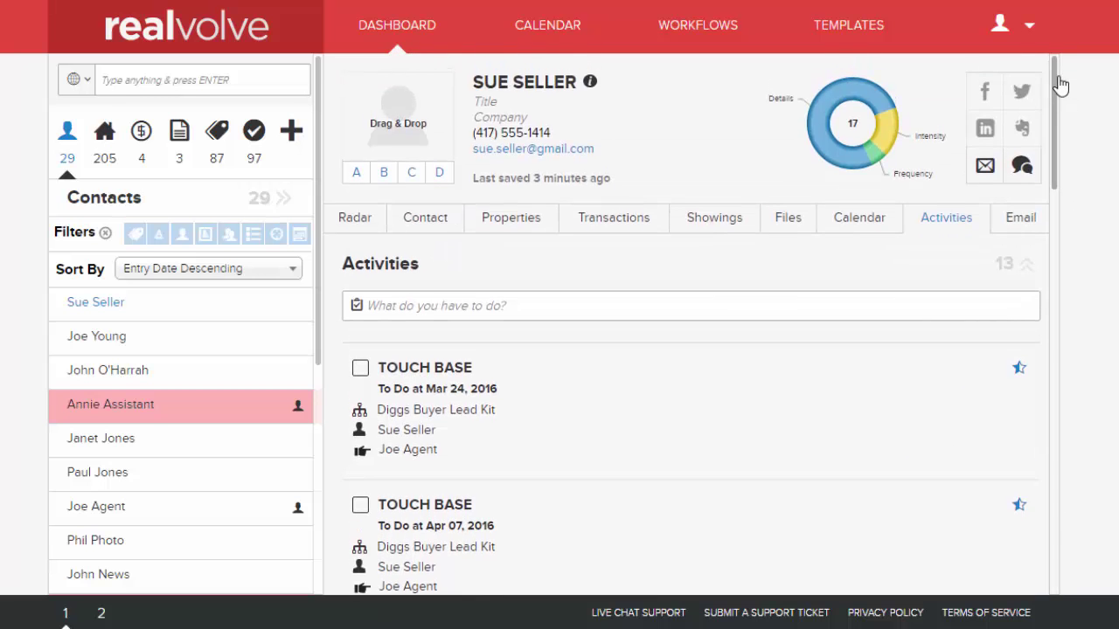